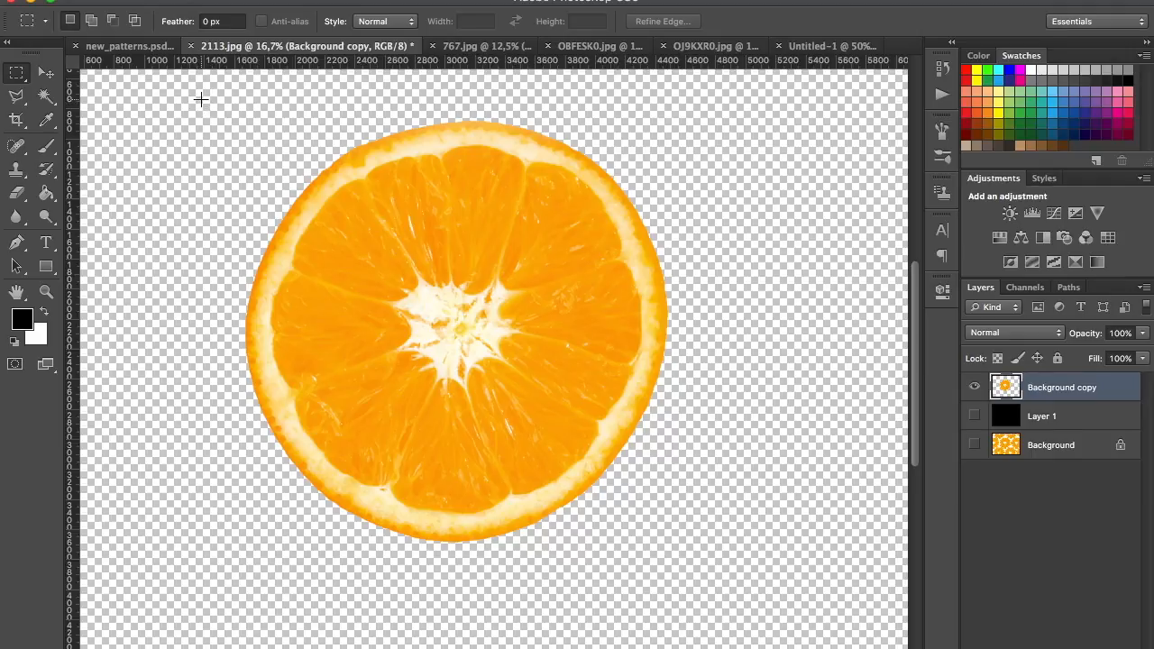
Copy the orange slice from the Background copy layer of 2113.jpg and paste it into the Untitled-1 document
left_click_drag(200, 97, 730, 584)
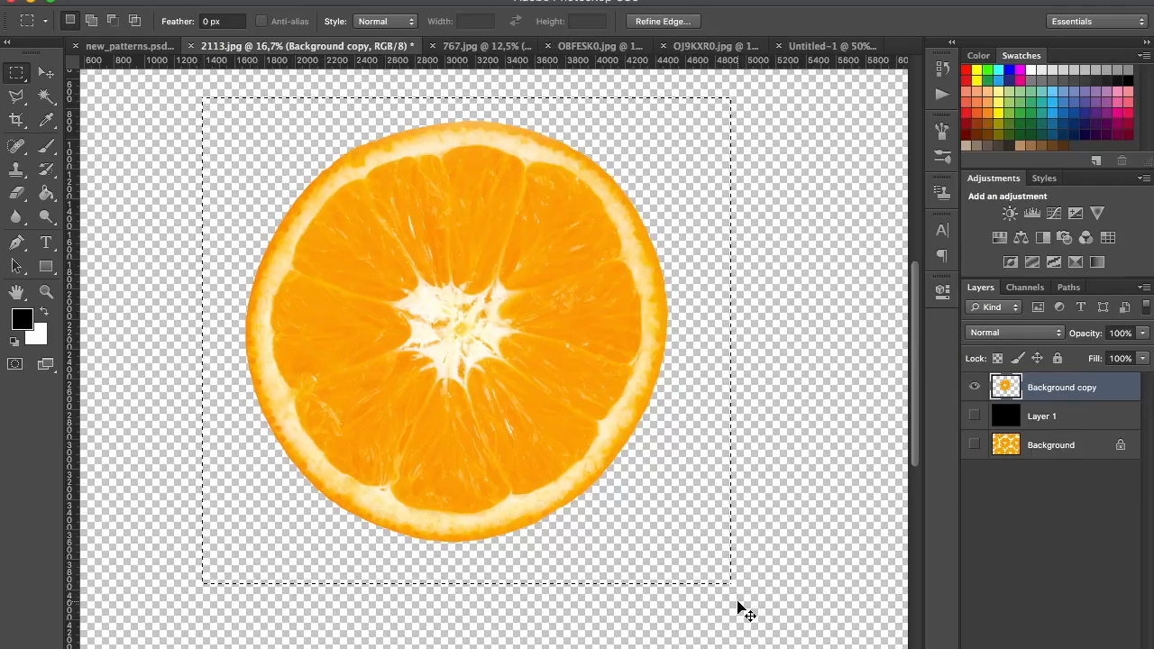
key("super+c")
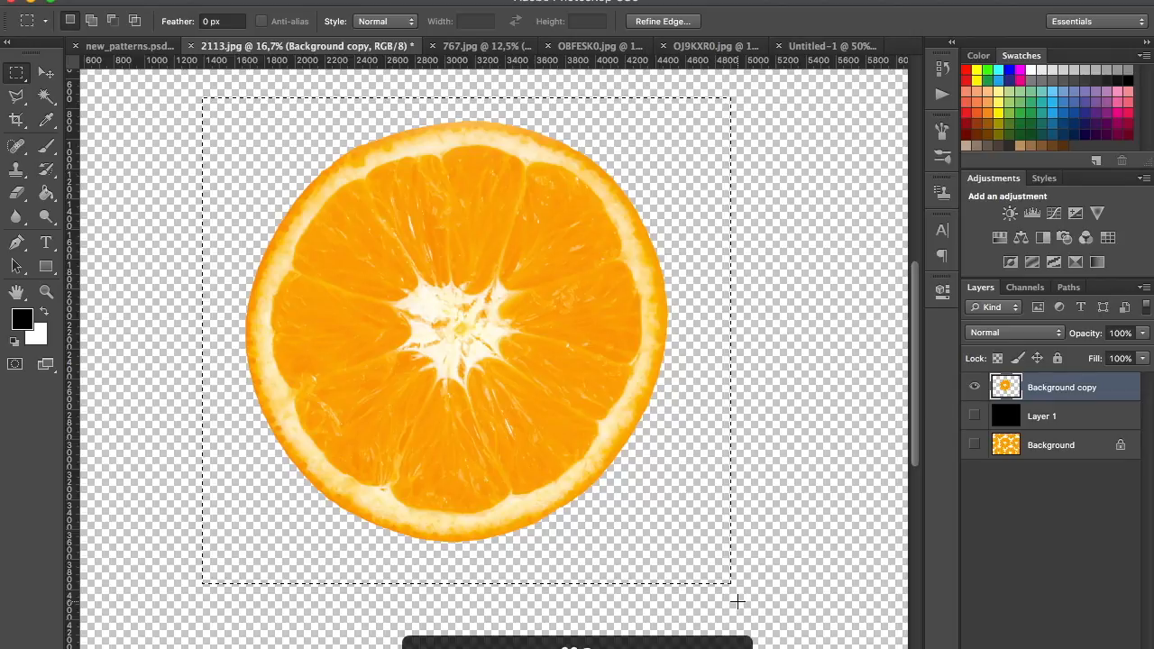
left_click(836, 46)
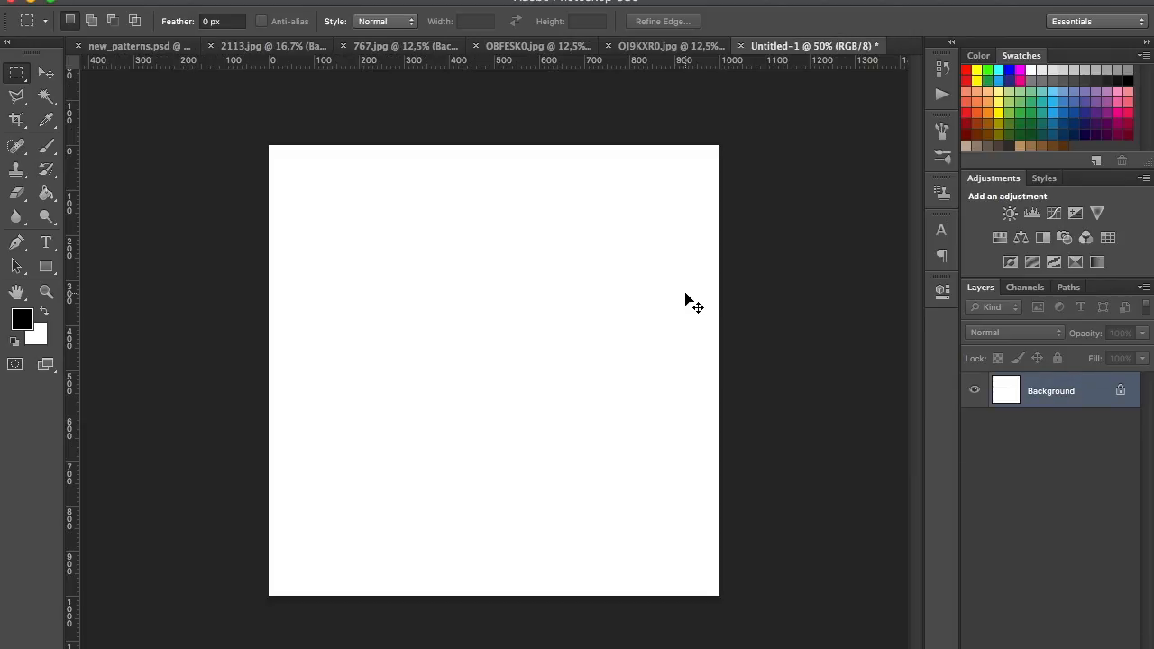
key("super+v")
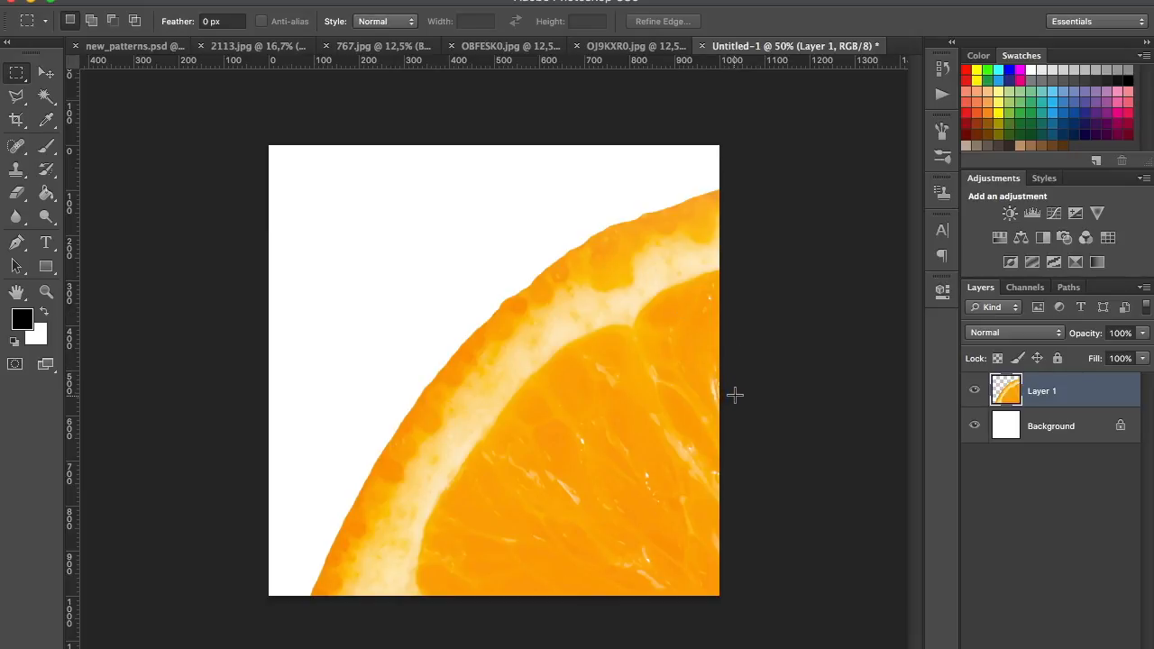
Scale the pasted orange slice down to about 240 px wide and place it in the upper-left area of the canvas
key("super+t")
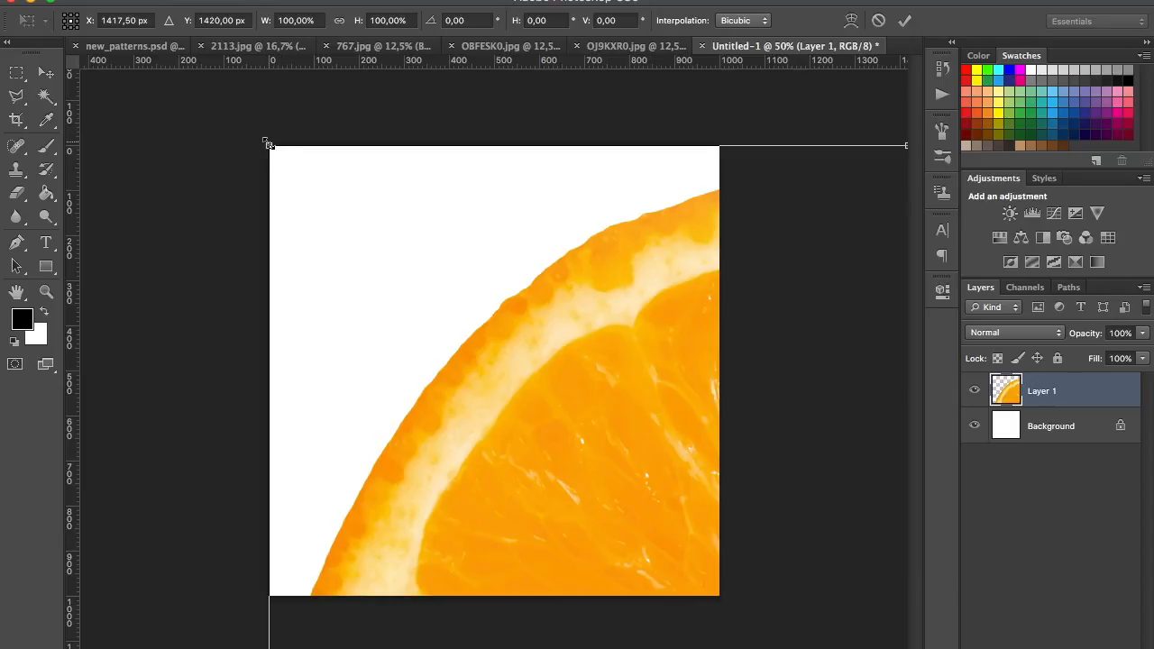
left_click_drag(267, 142, 604, 470)
left_click_drag(692, 581, 438, 315)
left_click_drag(345, 219, 395, 236)
key("Return")
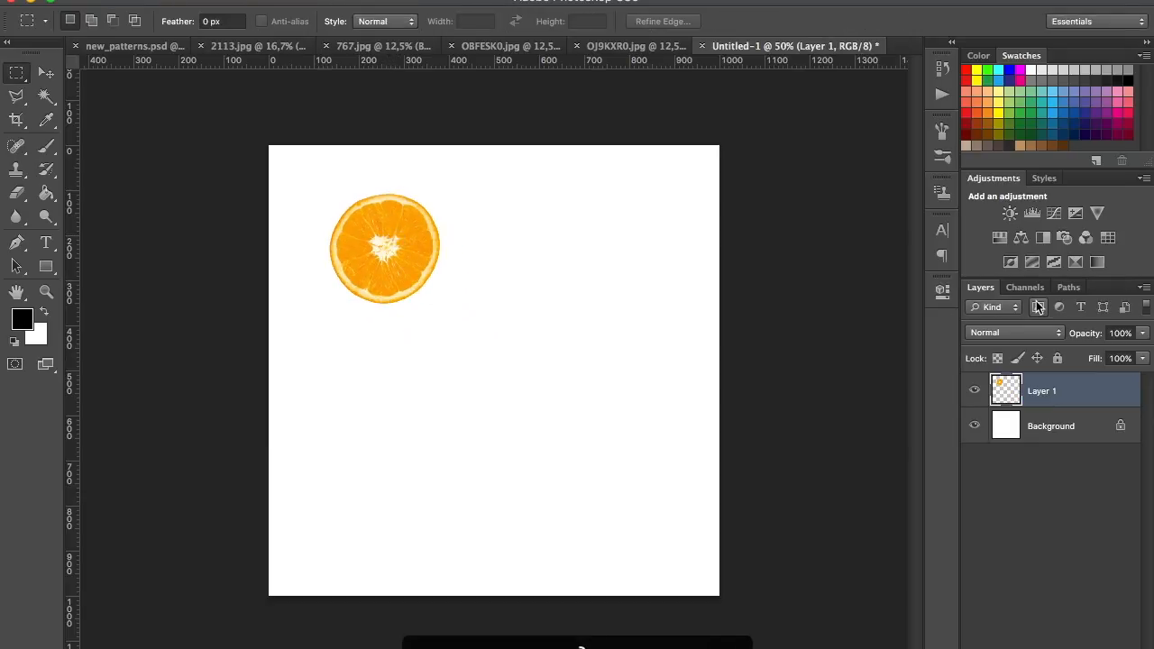
Convert the orange layer to a smart object and place four copies at the canvas's upper right, centre, lower left and lower right
right_click(1056, 395)
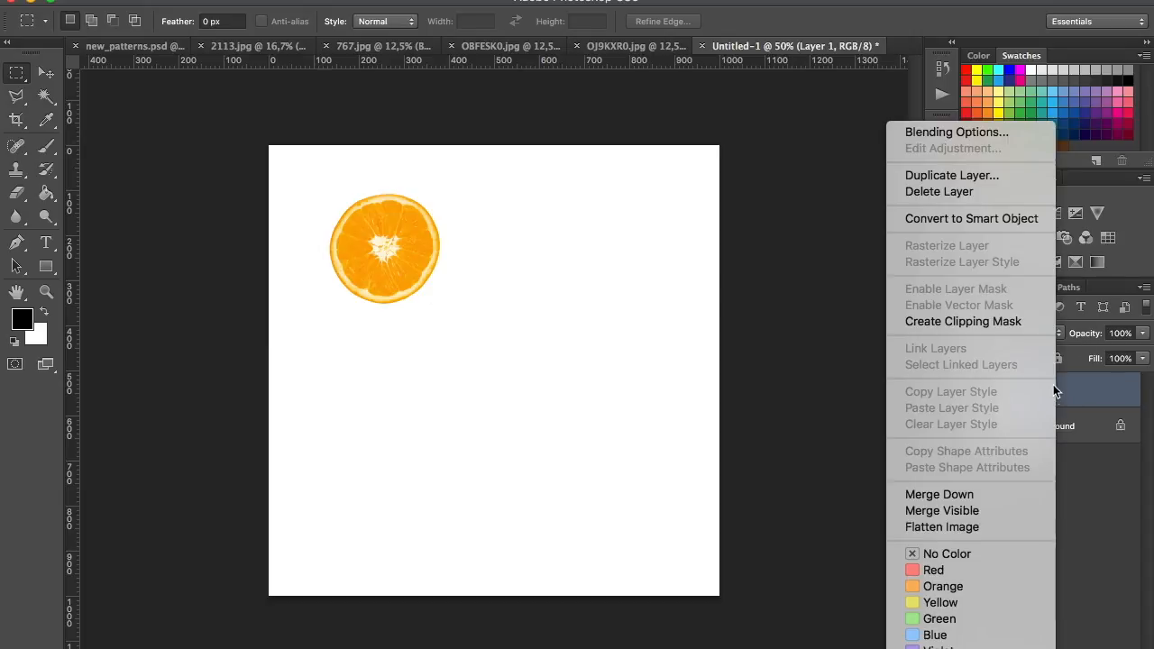
left_click(996, 219)
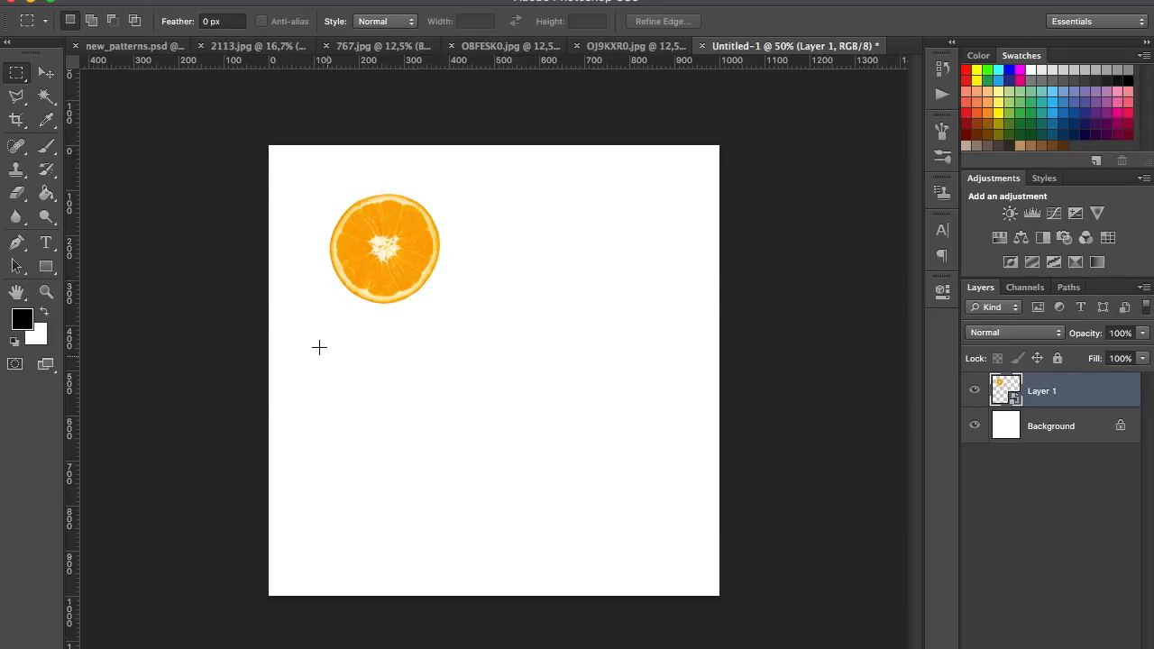
left_click(47, 77)
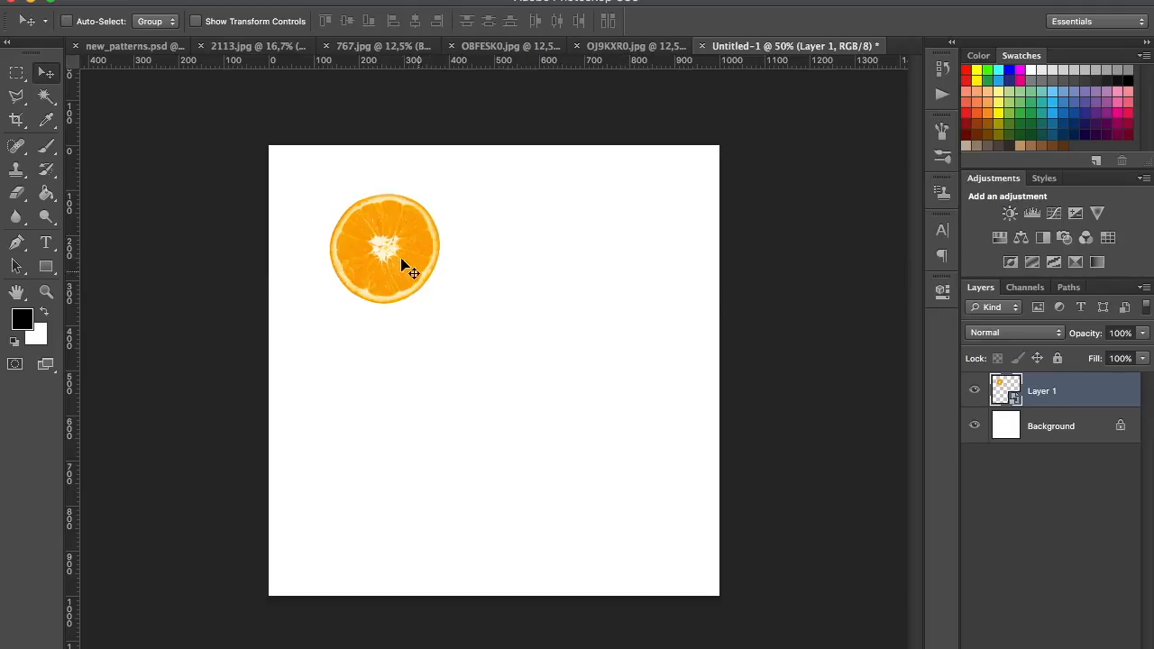
left_click_drag(394, 236, 365, 487)
left_click_drag(332, 517, 631, 508)
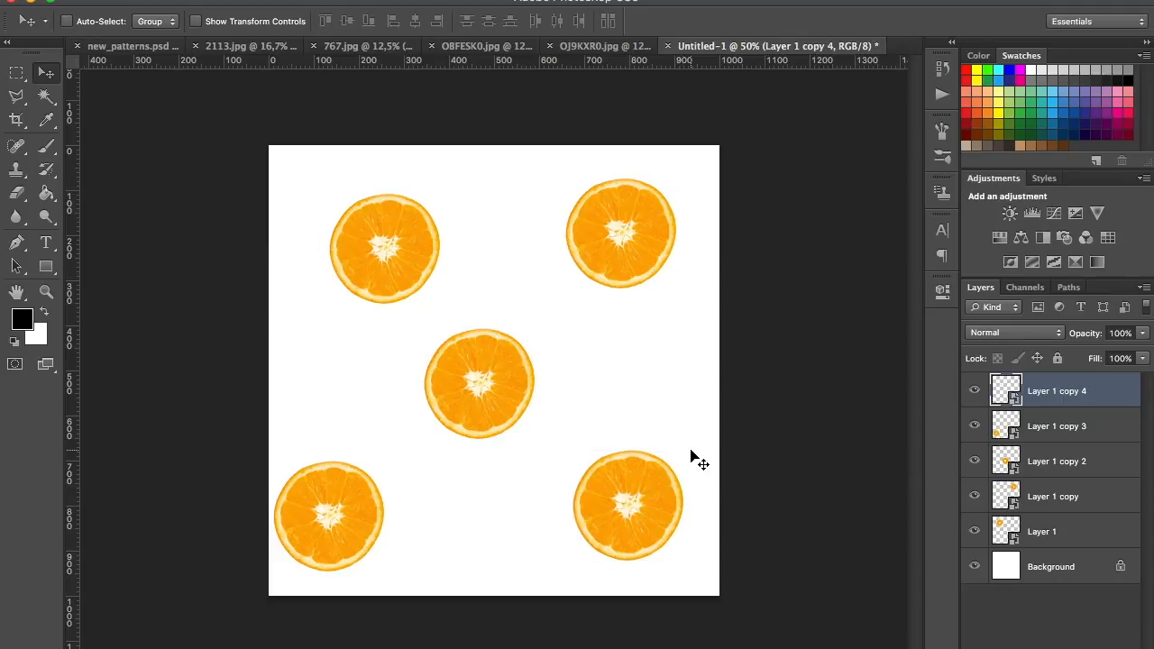
Copy the dragon fruit from the Background copy layer of 767.jpg and paste it into the Untitled-1 document
left_click(400, 45)
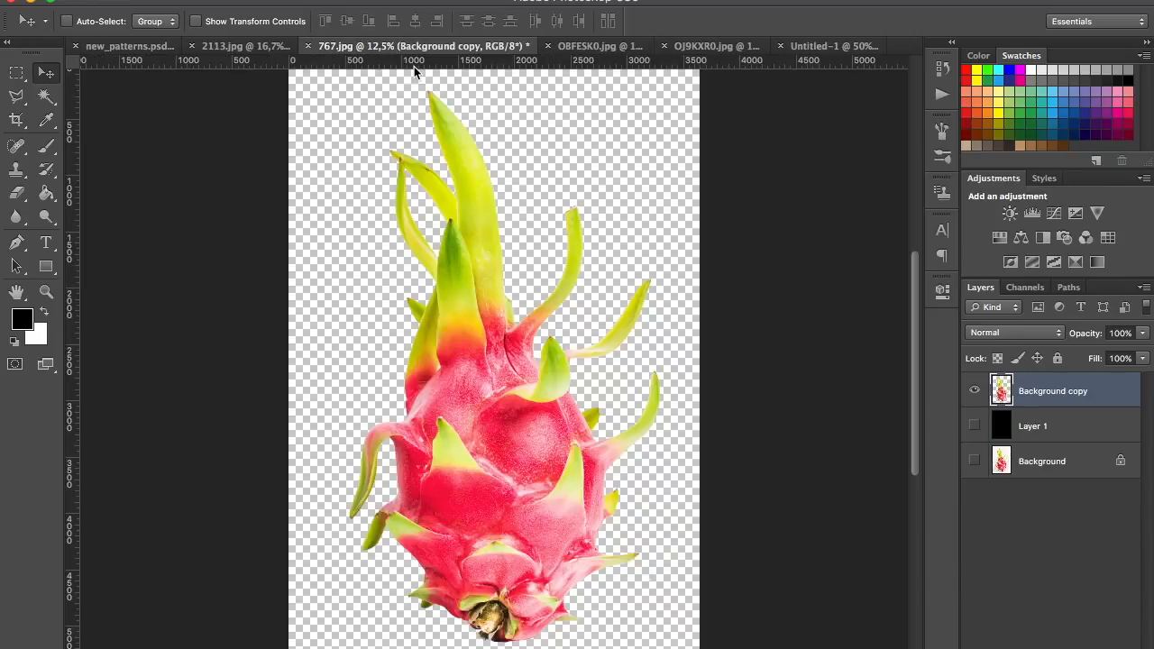
left_click(15, 73)
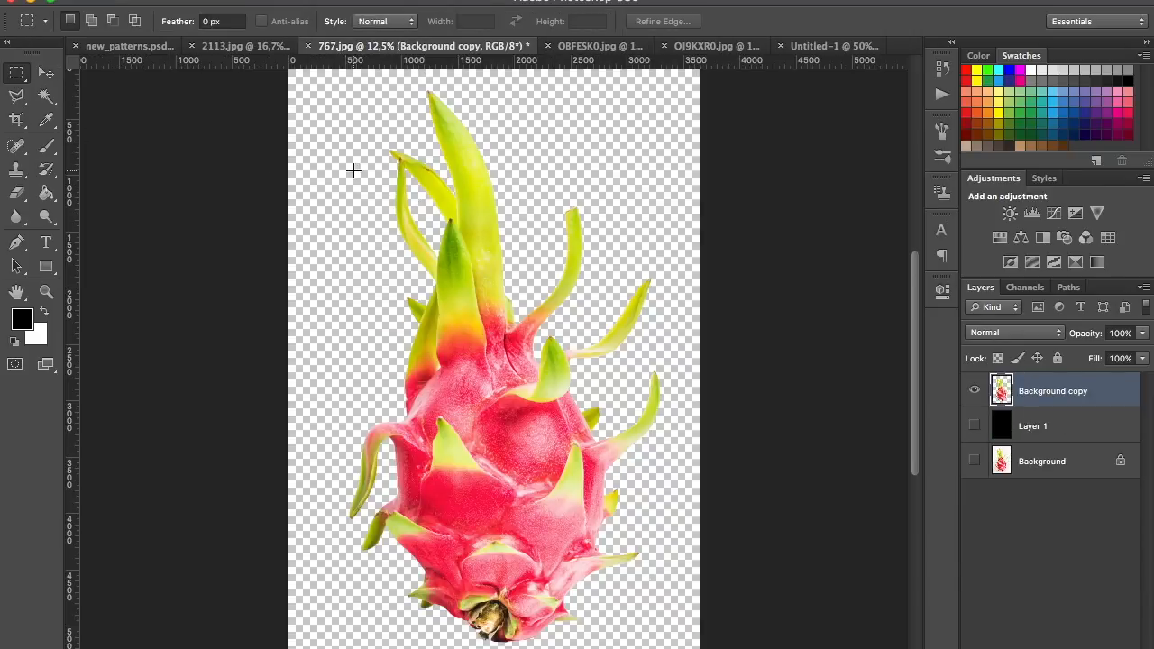
left_click_drag(304, 77, 694, 642)
key("super+c")
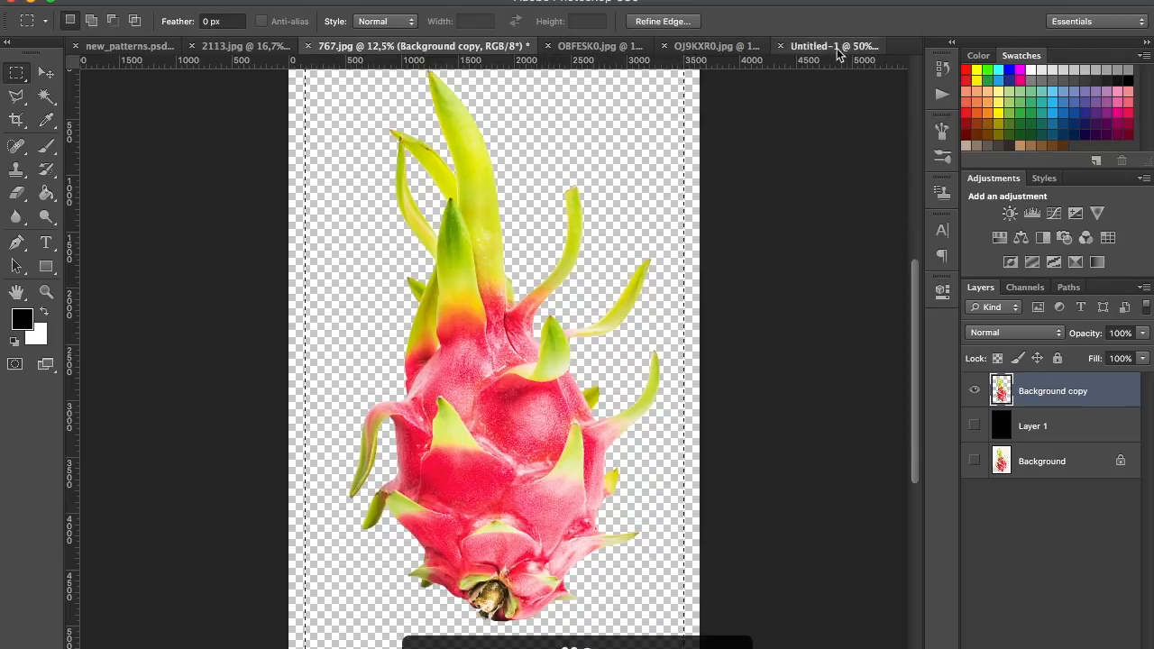
left_click(829, 46)
key("super+v")
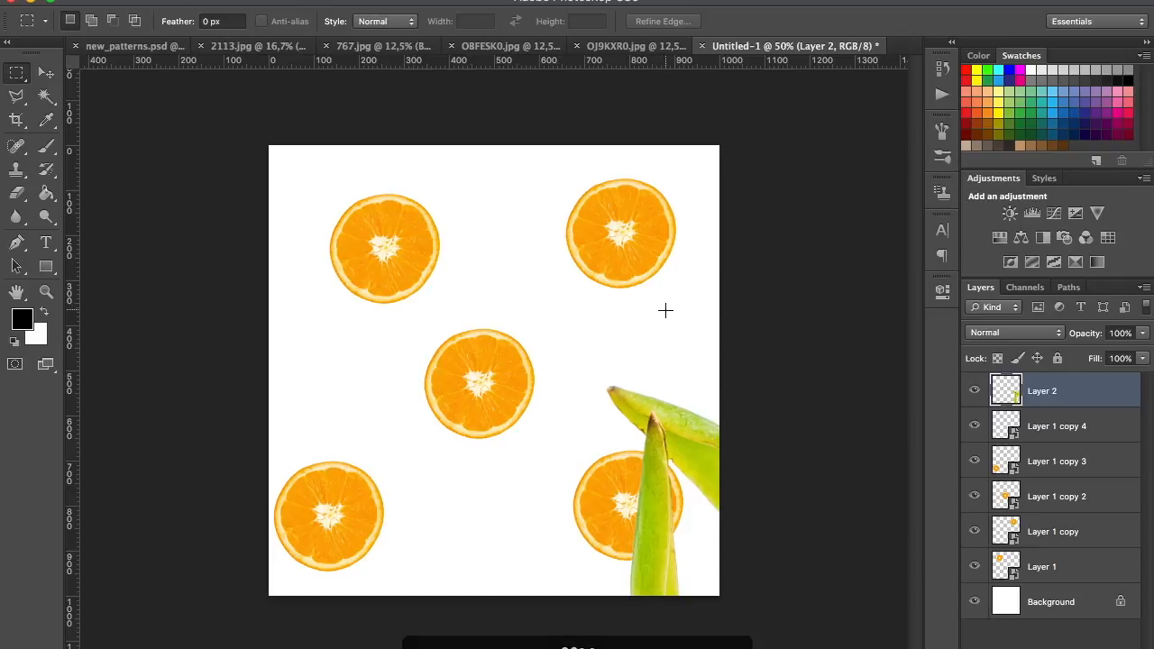
Scale the pasted dragon fruit down to about 410 px tall and place it beside the lower-right orange slice
key("super+t")
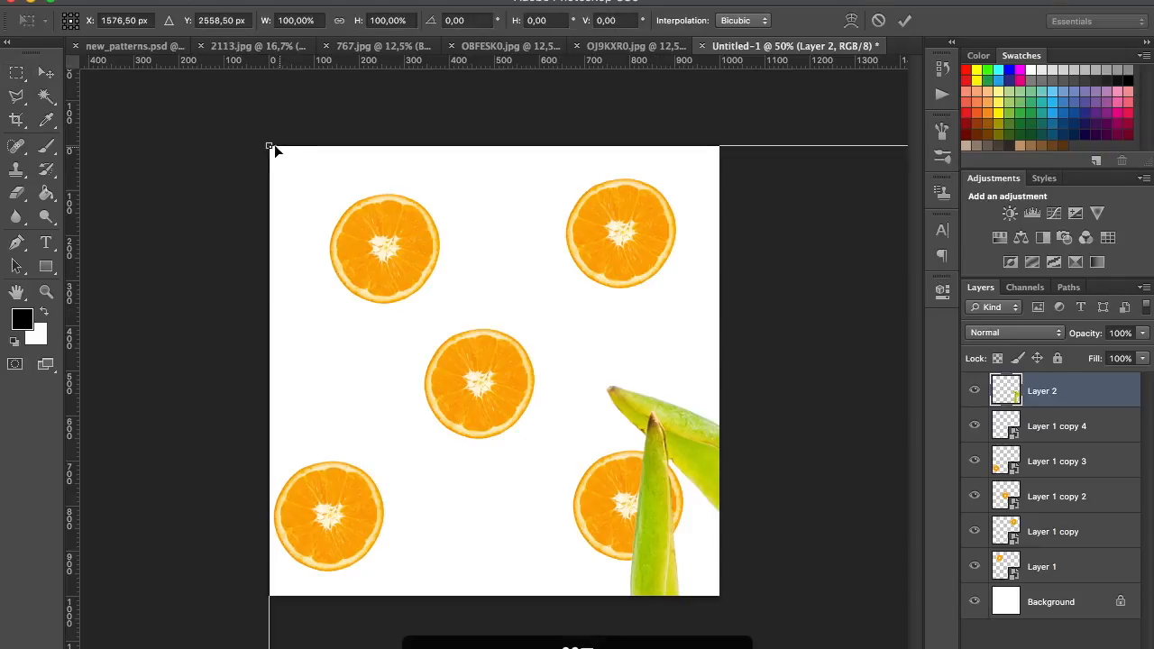
left_click_drag(269, 145, 613, 477)
left_click_drag(676, 550, 436, 162)
left_click_drag(273, 154, 669, 531)
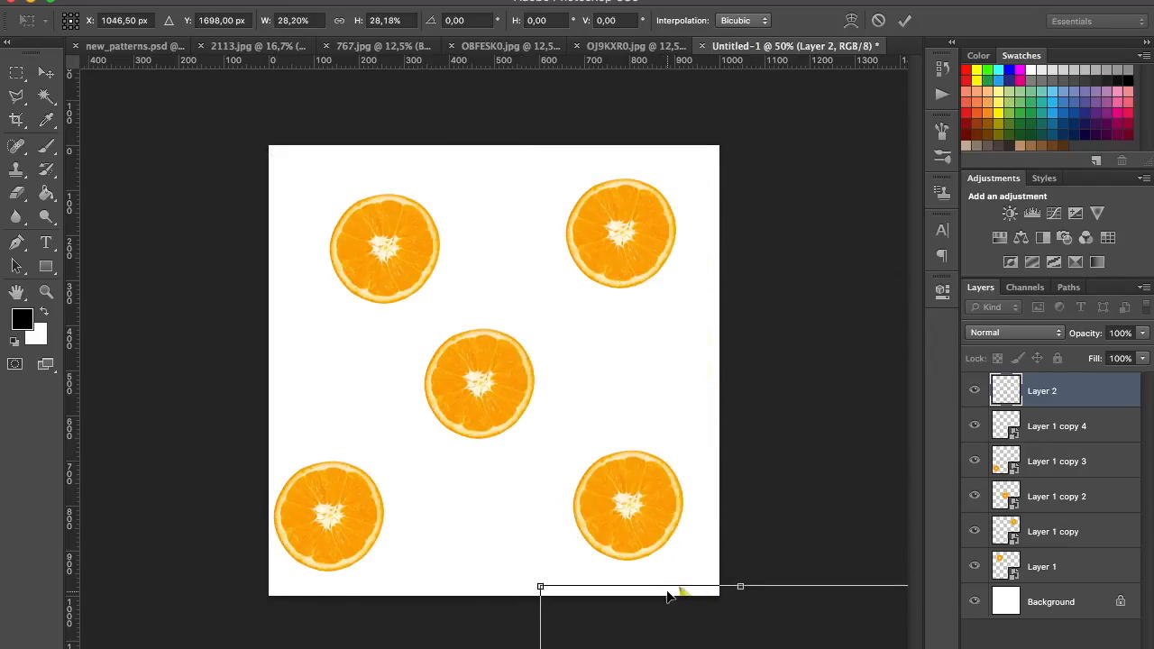
left_click_drag(666, 597, 500, 171)
left_click_drag(374, 159, 592, 382)
key("Return")
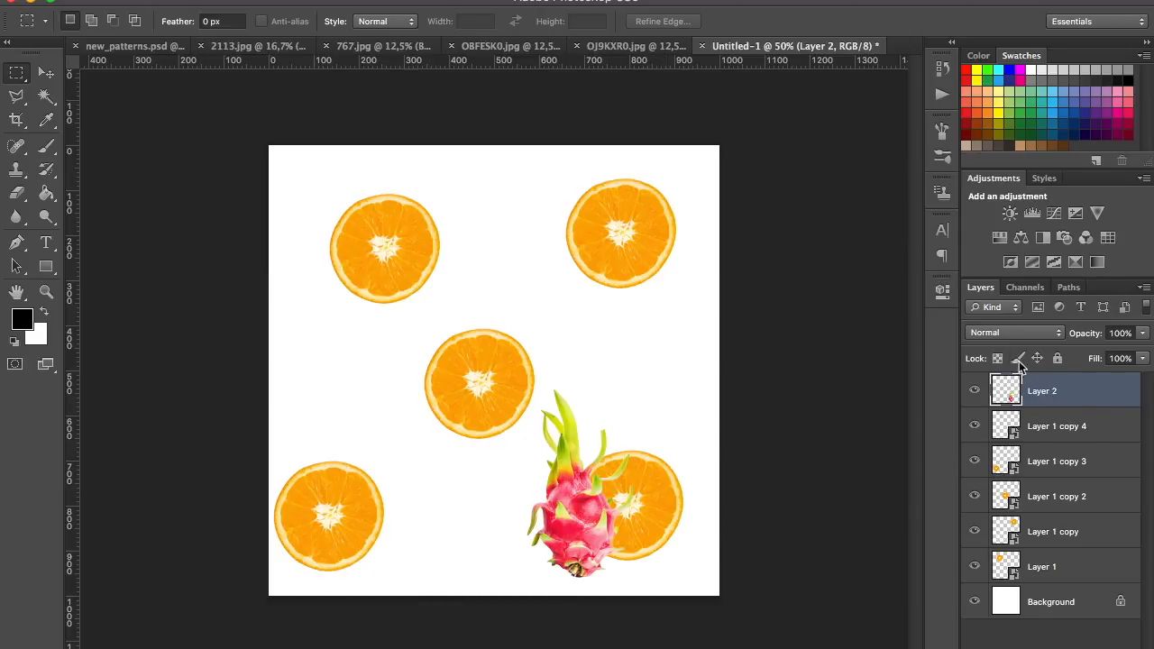
Move the dragon fruit layer directly above the Background layer and convert it to a smart object
left_click_drag(1080, 403, 1050, 581)
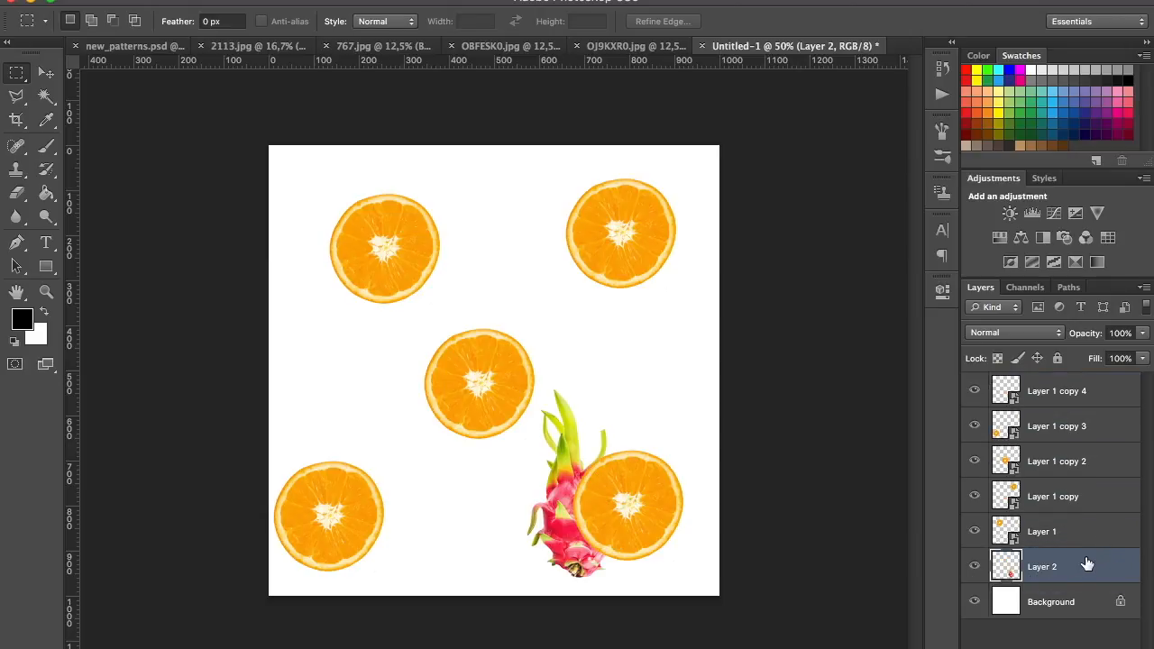
right_click(1086, 564)
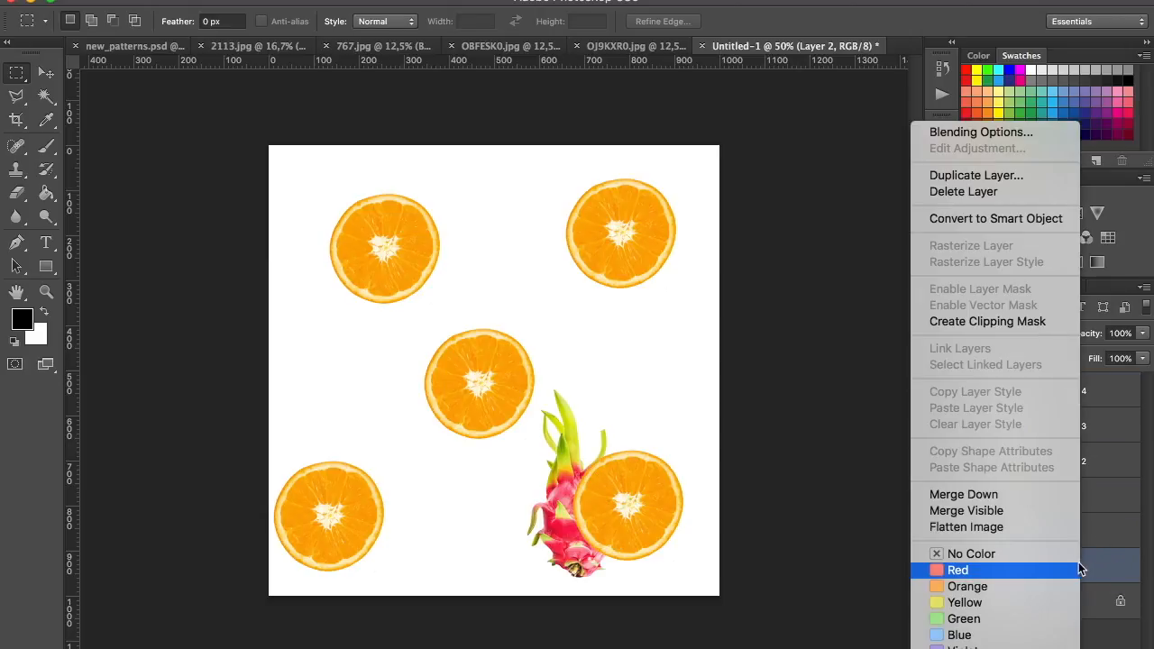
left_click(999, 218)
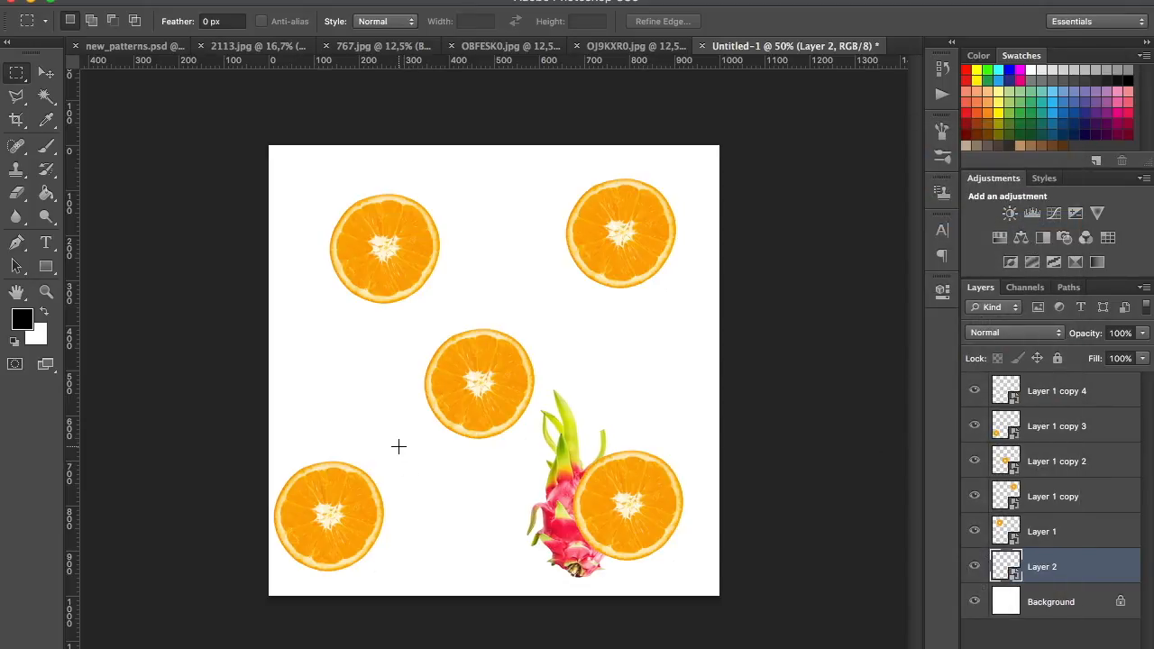
Move the dragon fruit between the two lower orange slices and rotate it about 33° clockwise
key("v")
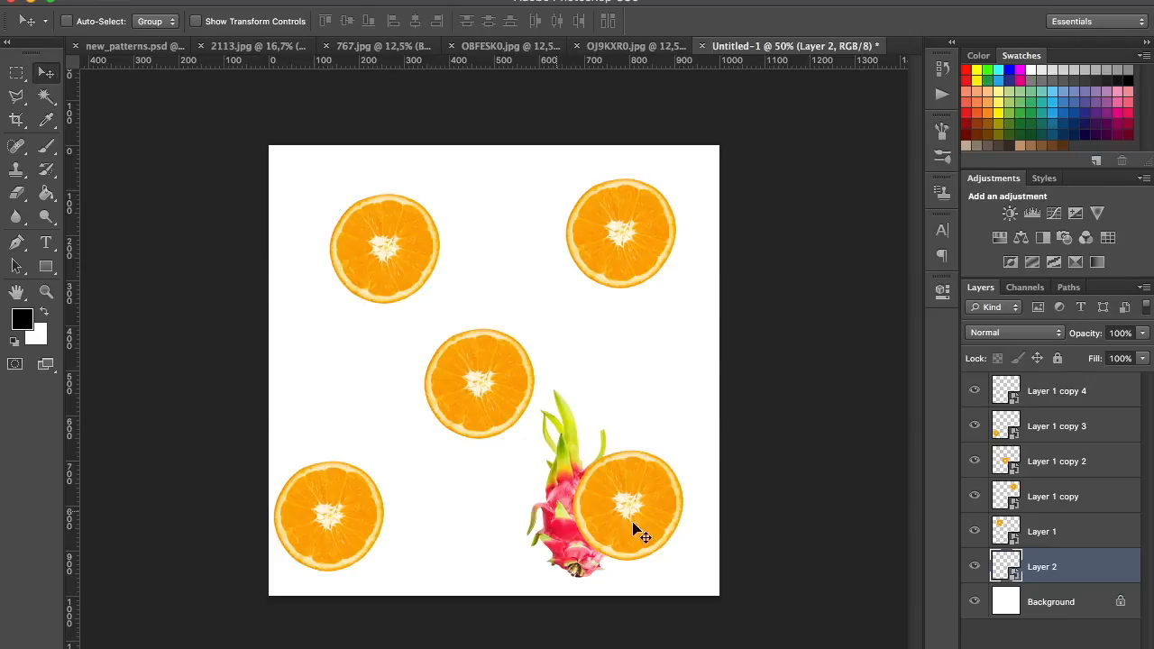
left_click_drag(559, 539, 459, 552)
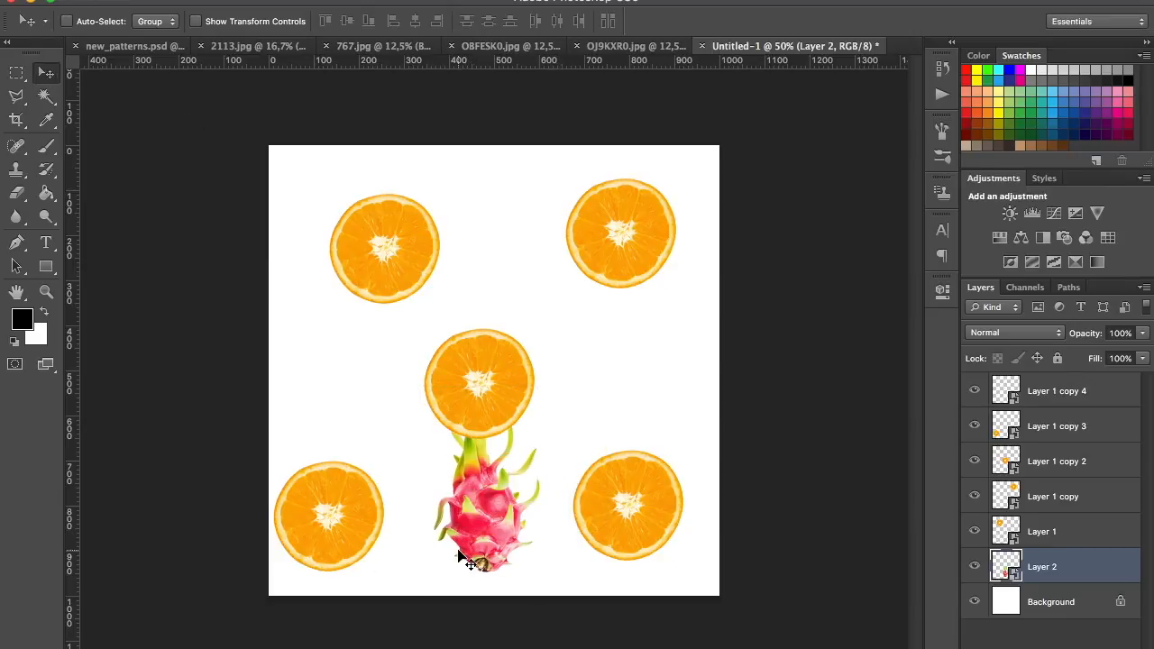
key("super+t")
left_click_drag(549, 379, 592, 432)
left_click_drag(458, 511, 438, 528)
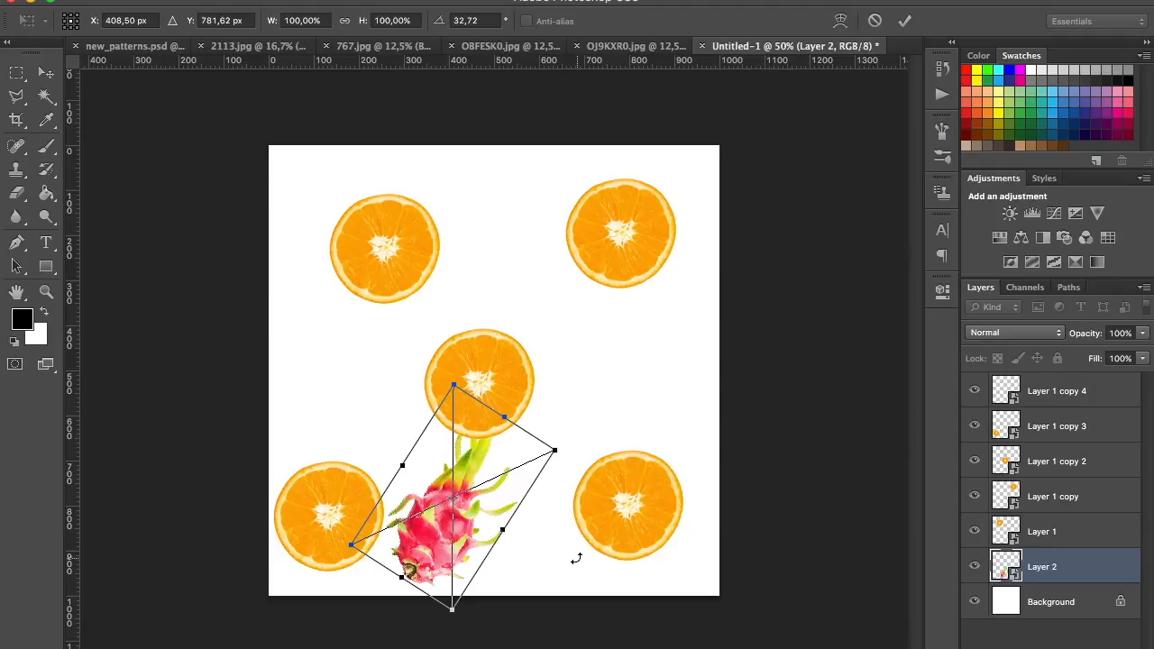
key("Return")
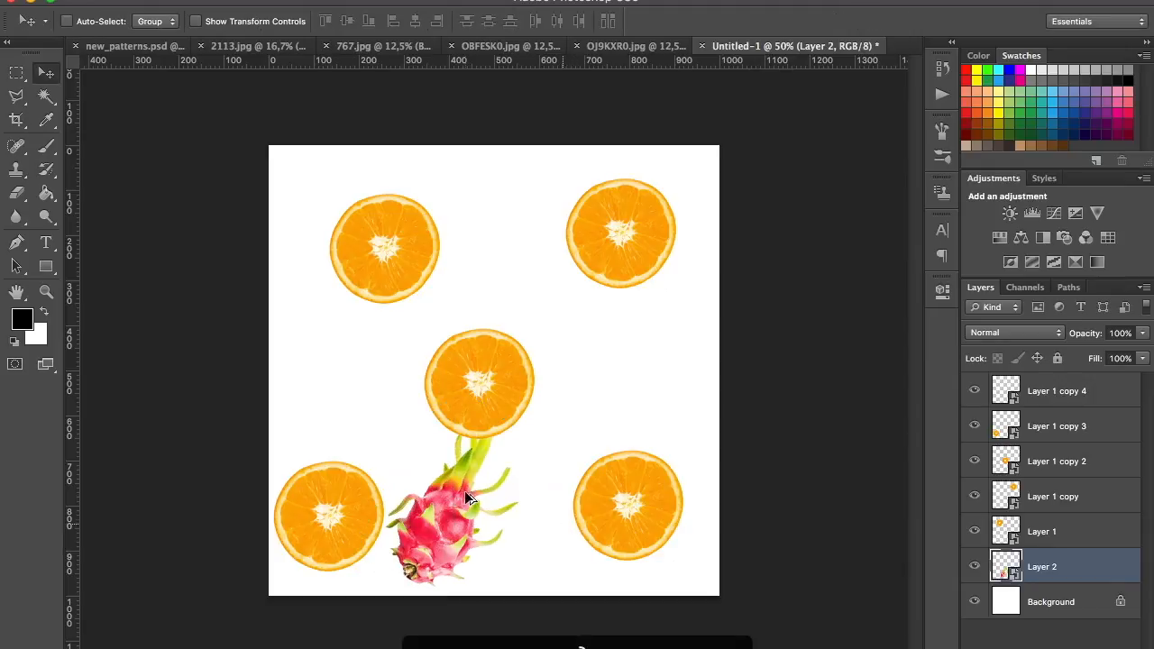
Duplicate the dragon fruit into the gap between the two right-hand orange slices and rotate the copy to lean left
left_click_drag(459, 494, 636, 356)
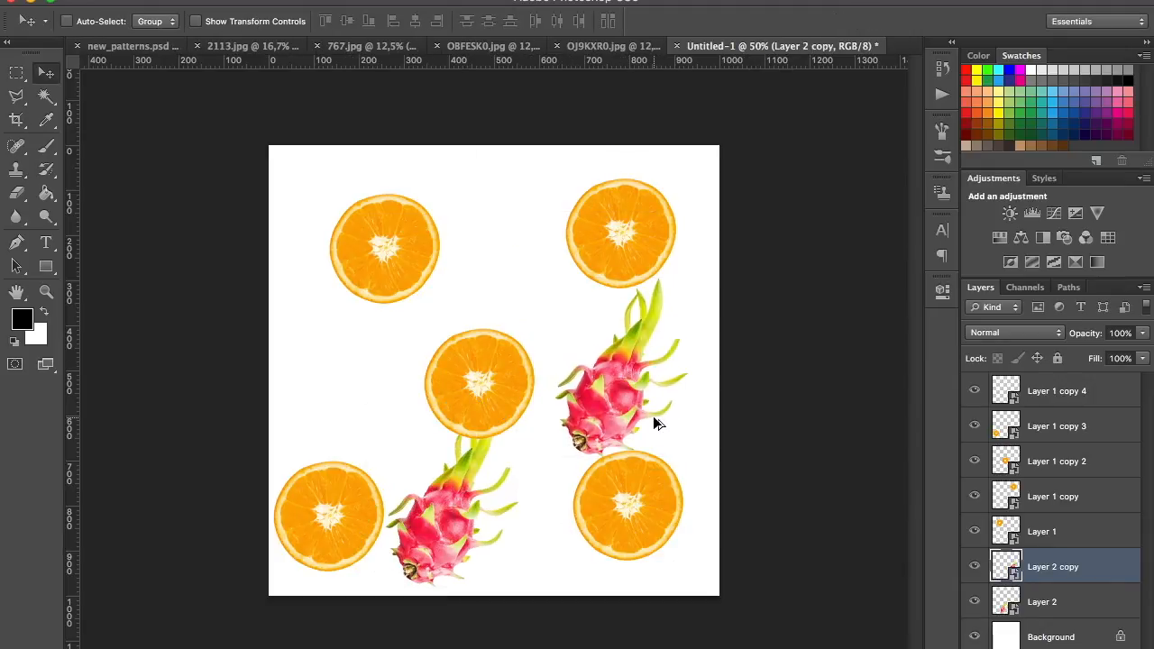
key("ctrl+t")
left_click_drag(708, 222, 626, 239)
key("Return")
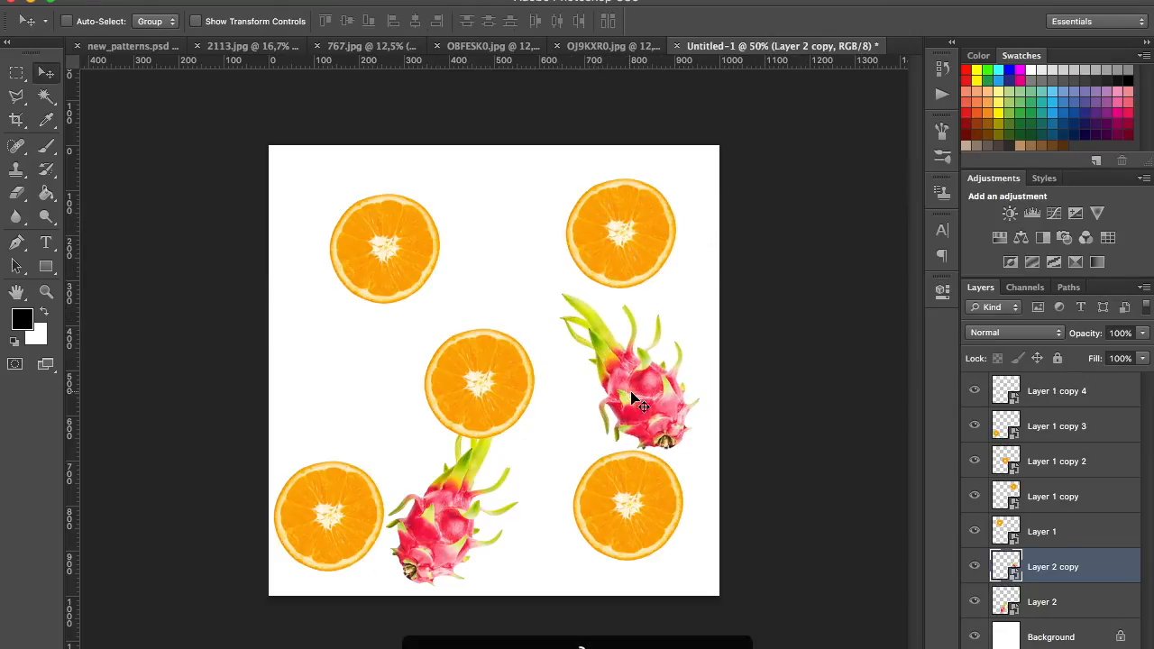
Duplicate the right-hand dragon fruit to the canvas's left side and rotate the copy upside down, partly beneath the upper-left orange slice
left_click_drag(634, 398, 350, 352)
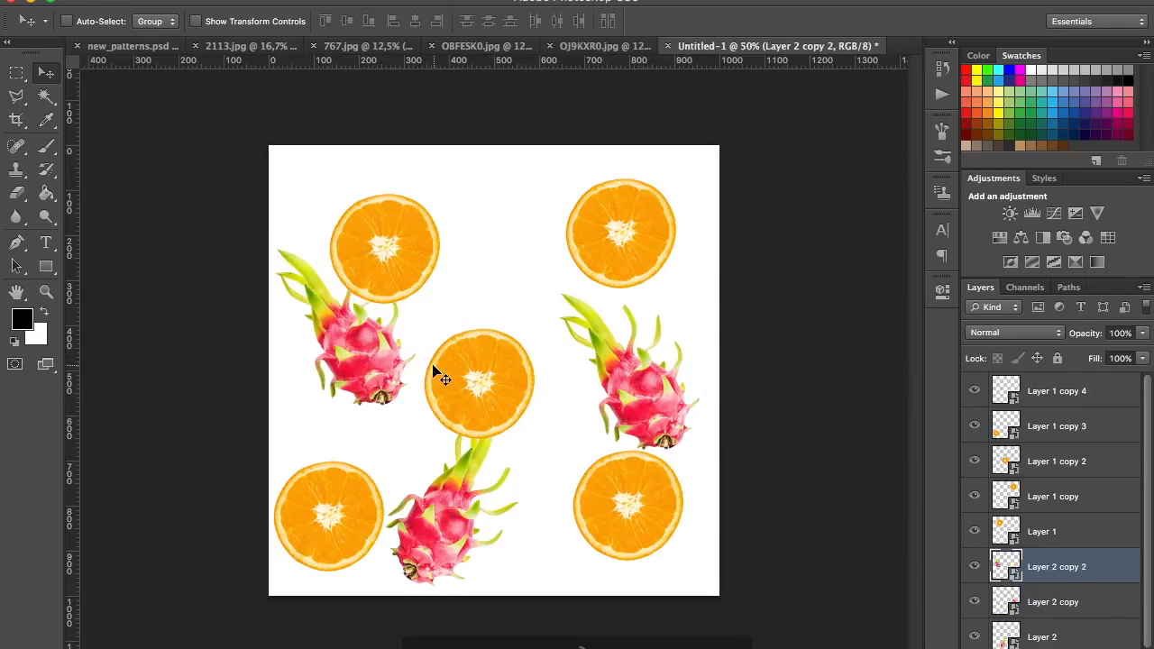
key("ctrl+t")
left_click_drag(364, 200, 499, 270)
left_click_drag(337, 381, 363, 415)
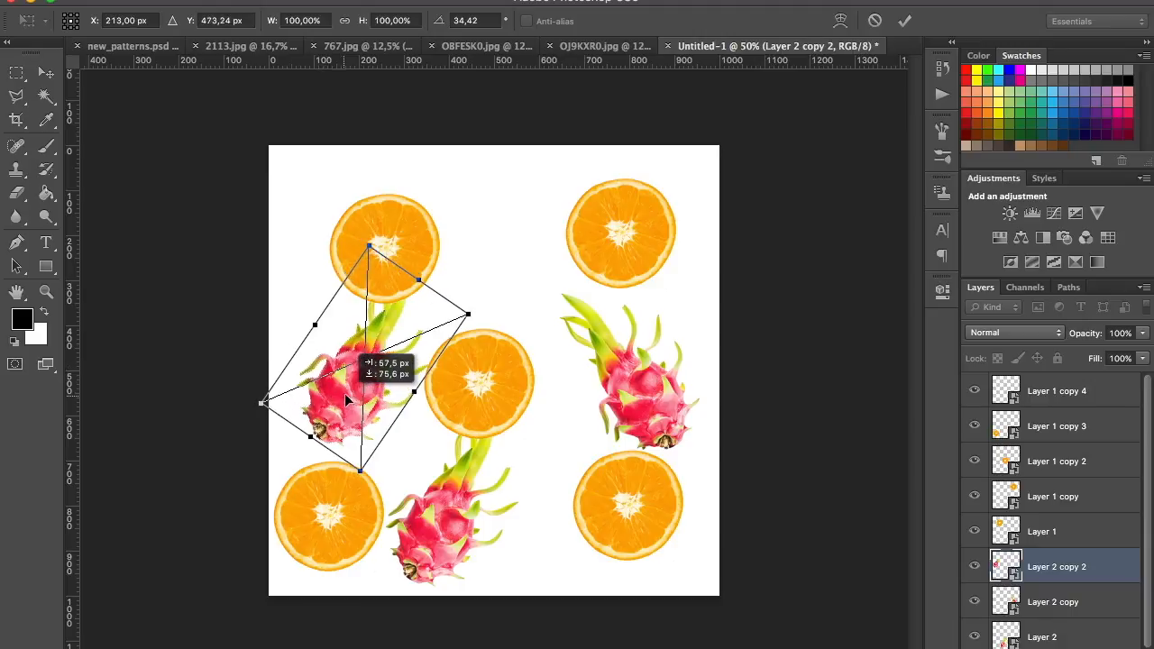
left_click_drag(495, 310, 247, 317)
left_click_drag(409, 346, 408, 306)
key("Return")
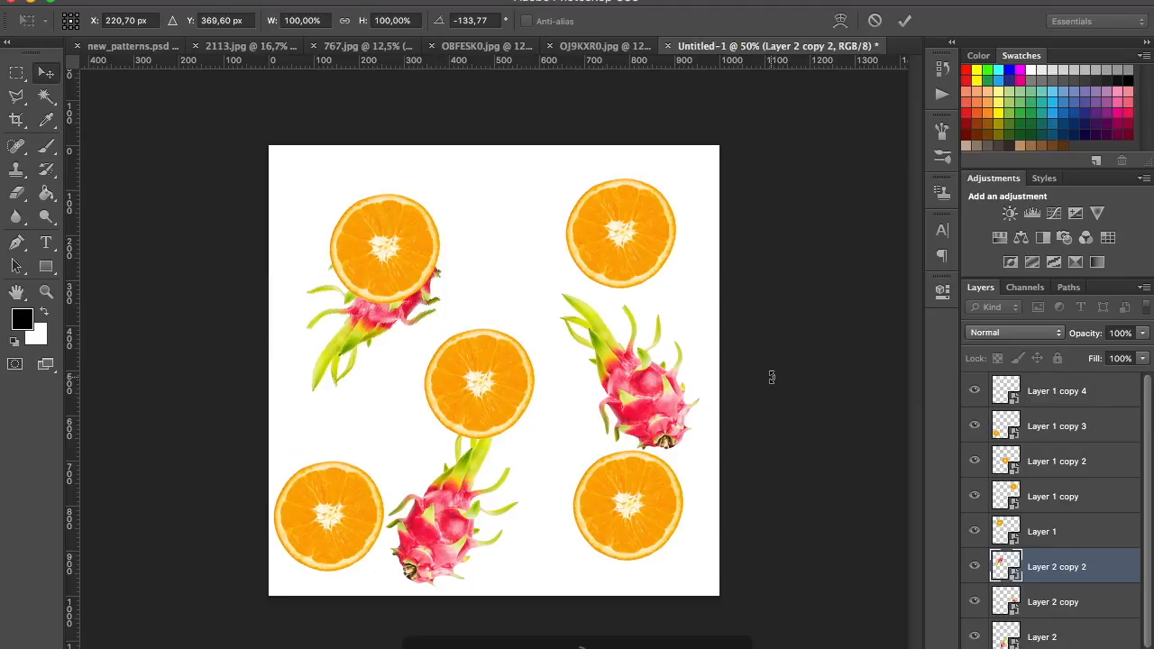
left_click(1023, 462)
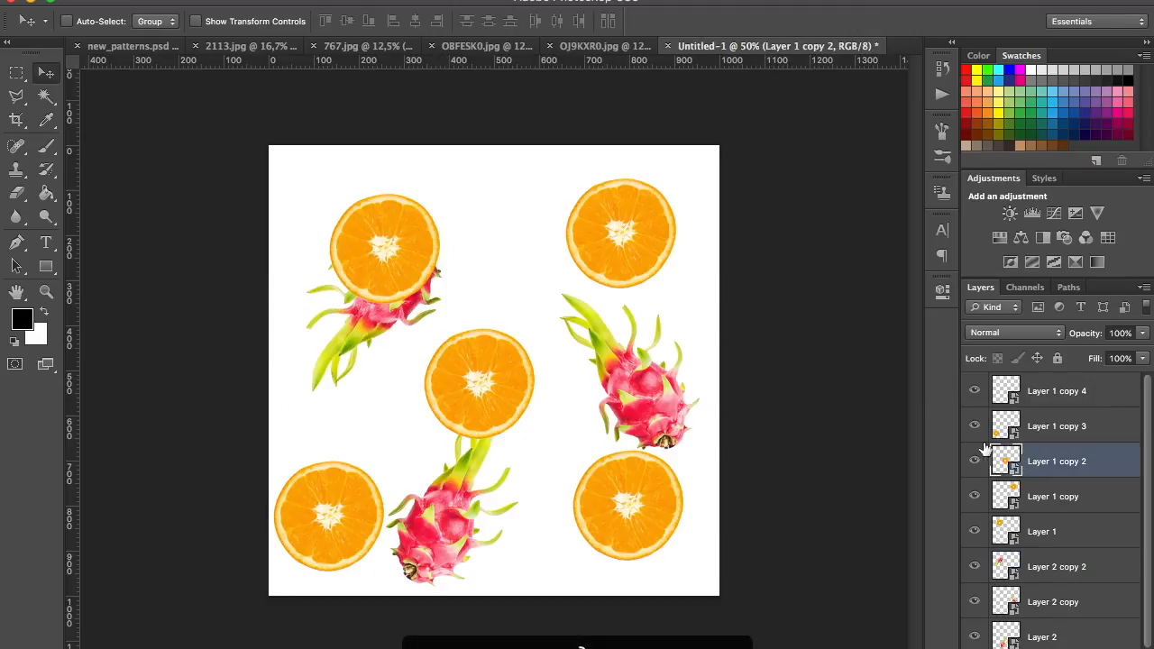
left_click(974, 461)
left_click(974, 460)
left_click(975, 531)
left_click(974, 530)
left_click_drag(373, 245, 412, 222)
key("super+z")
Move the upper-left orange slice on Layer 1 up and to the right to uncover more of the dragon fruit beneath it
left_click(1045, 531)
left_click_drag(385, 227, 441, 201)
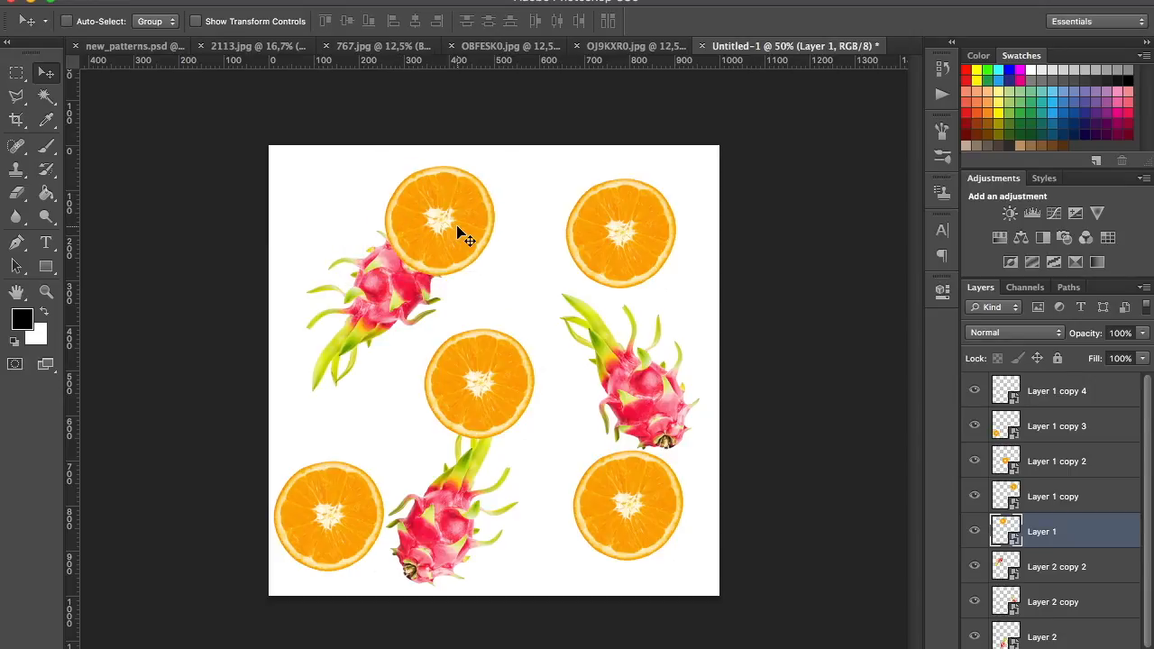
Copy the orchid cut-out from OBFESK0.jpg and paste it into Untitled-1 above Layer 1 copy 4
left_click(502, 47)
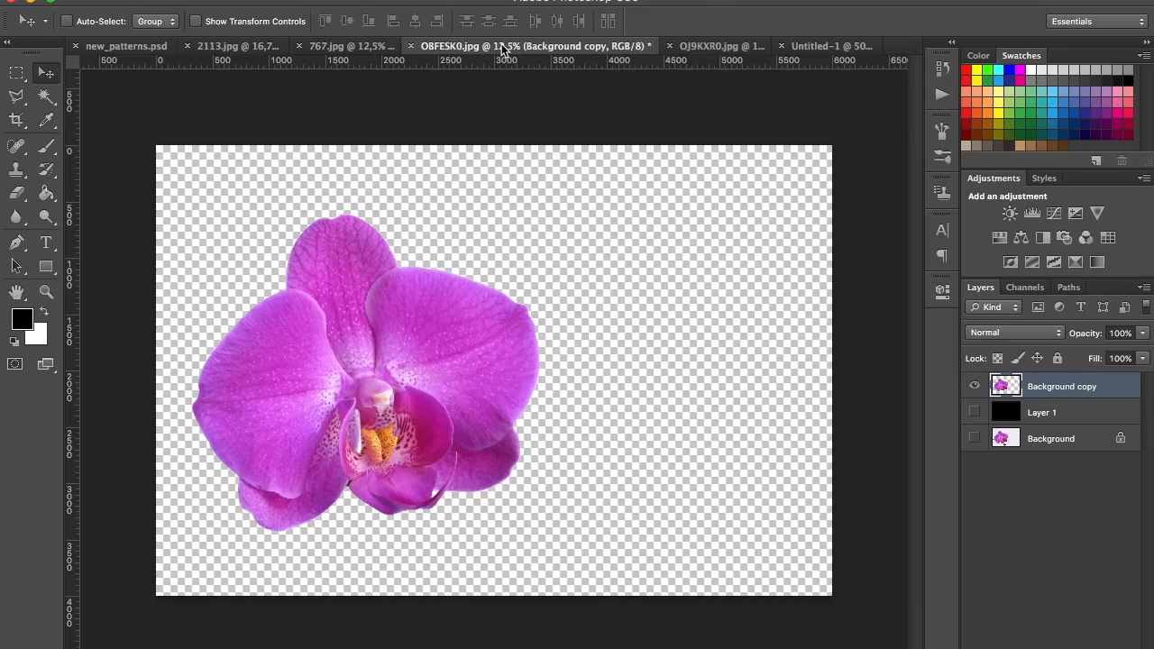
left_click(15, 71)
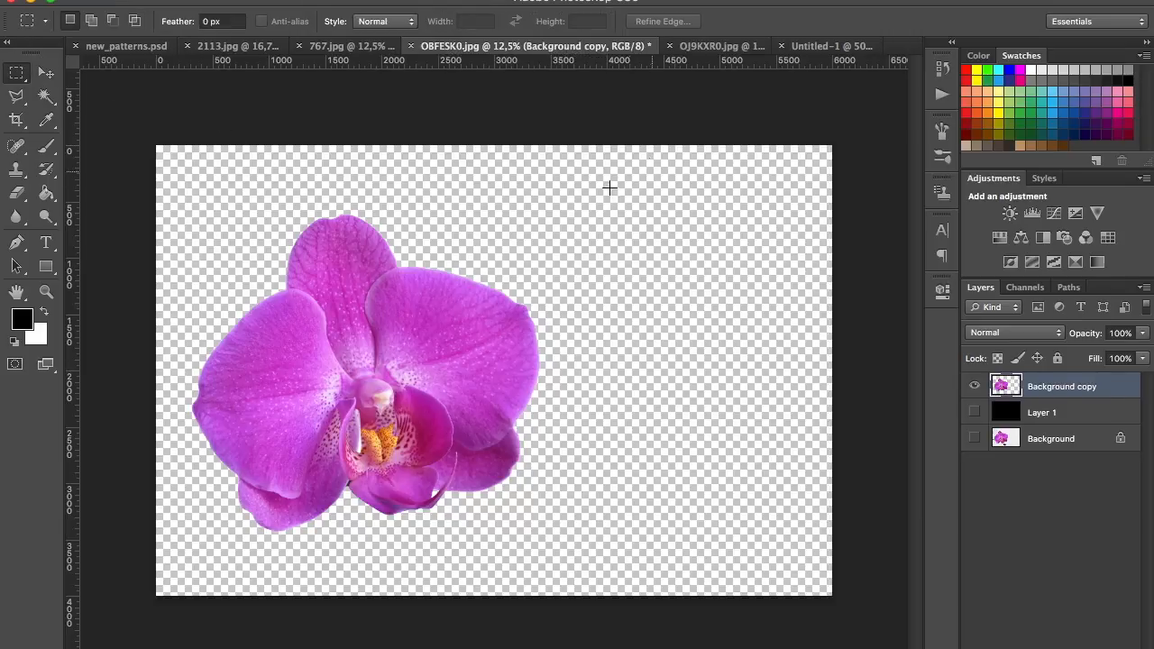
left_click_drag(599, 204, 116, 568)
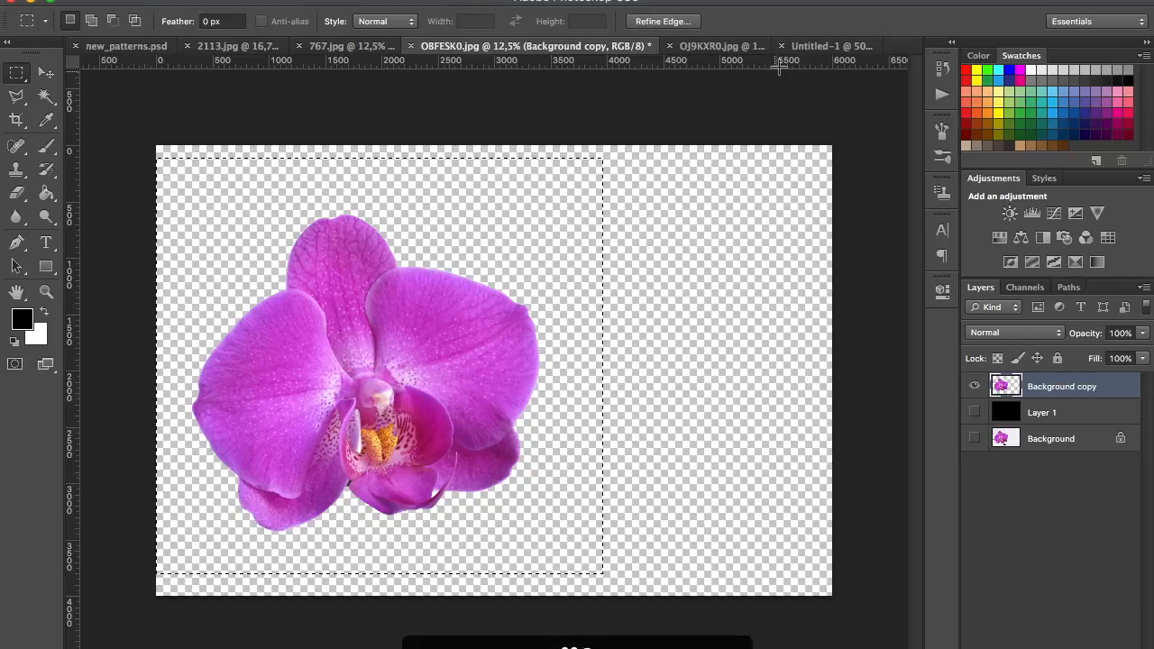
left_click(814, 46)
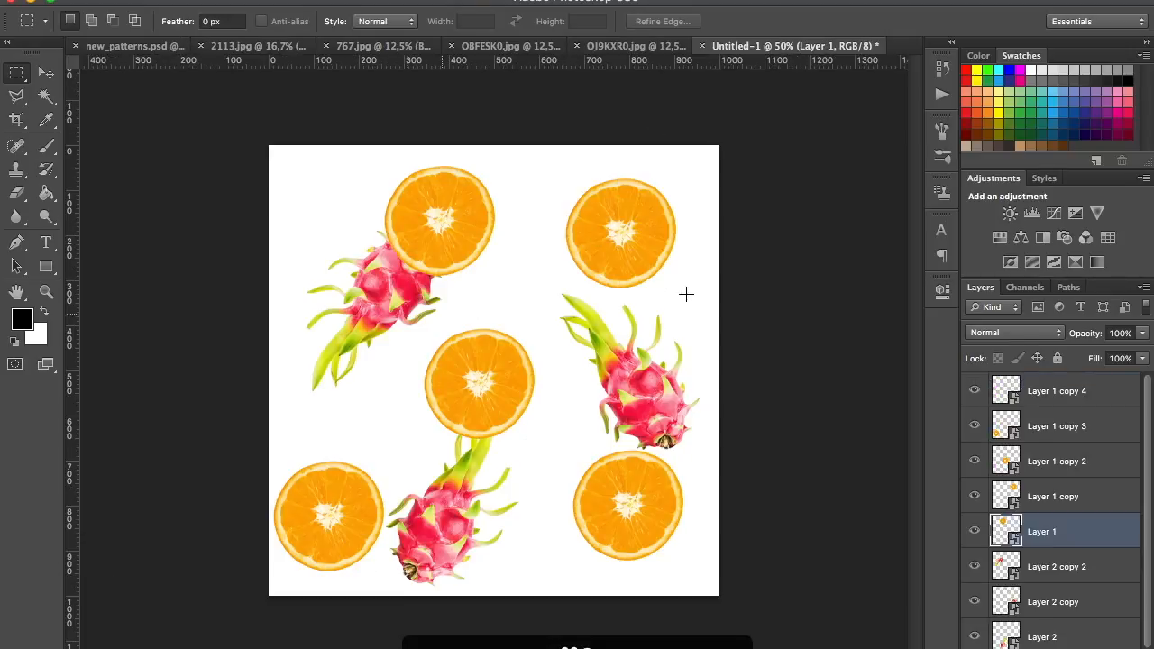
left_click(1090, 396)
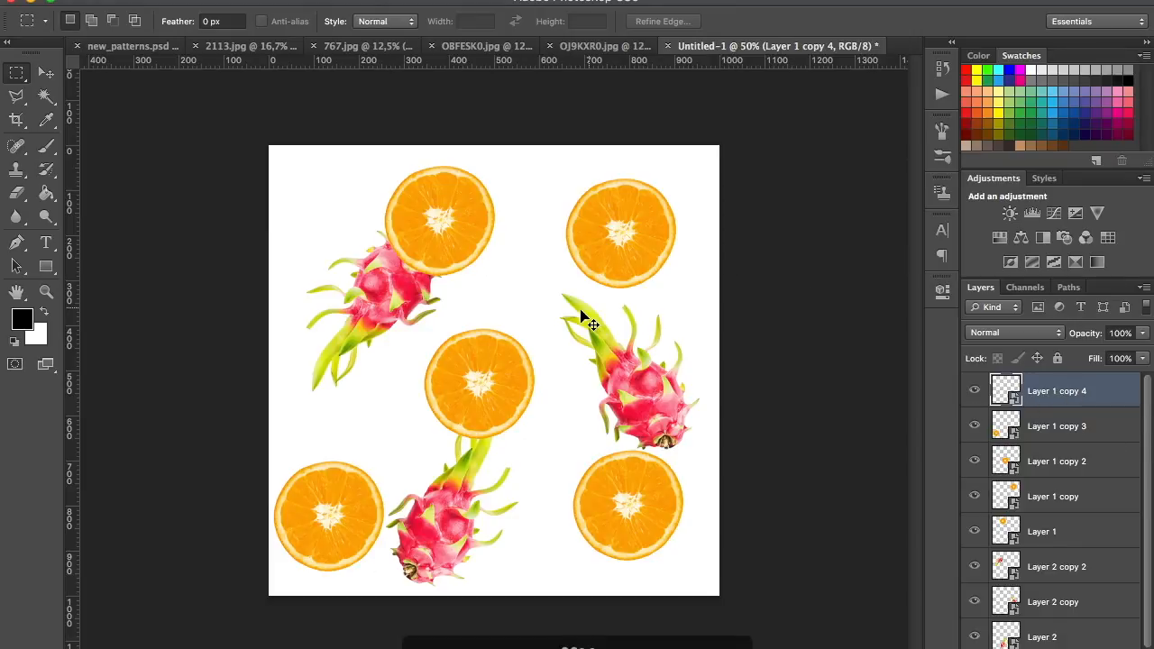
key("super+shift+alt+n")
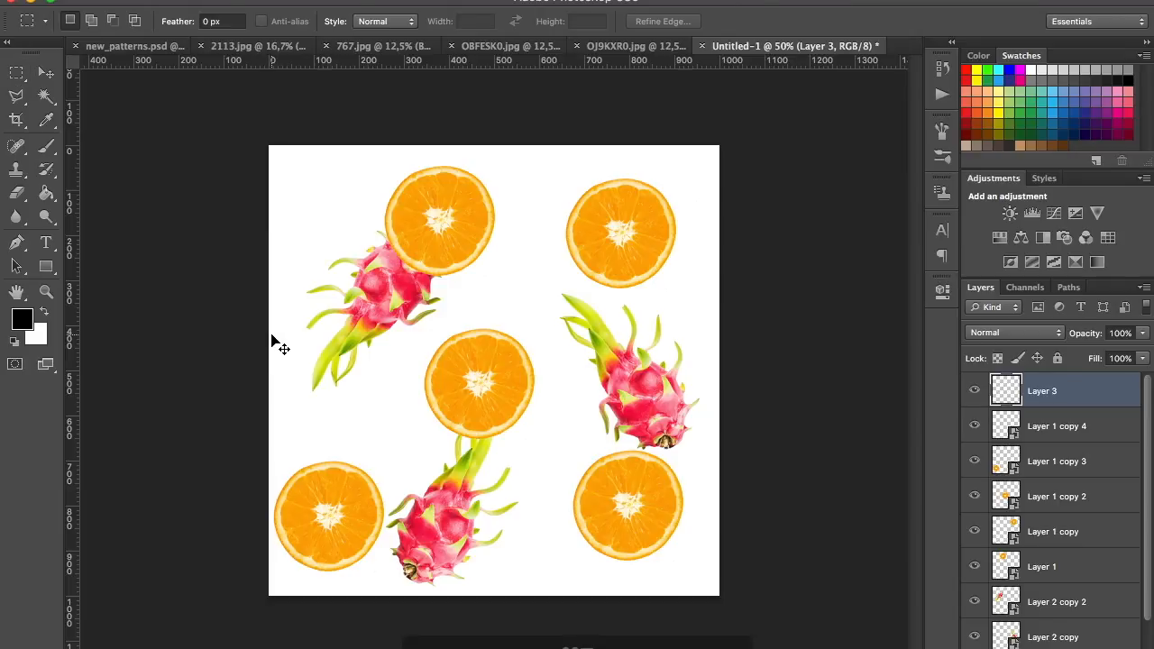
Scale the pasted orchid down to about 7.6% and bring it over the centre orange slice
key("super+t")
left_click_drag(271, 144, 467, 359)
left_click_drag(351, 217, 599, 458)
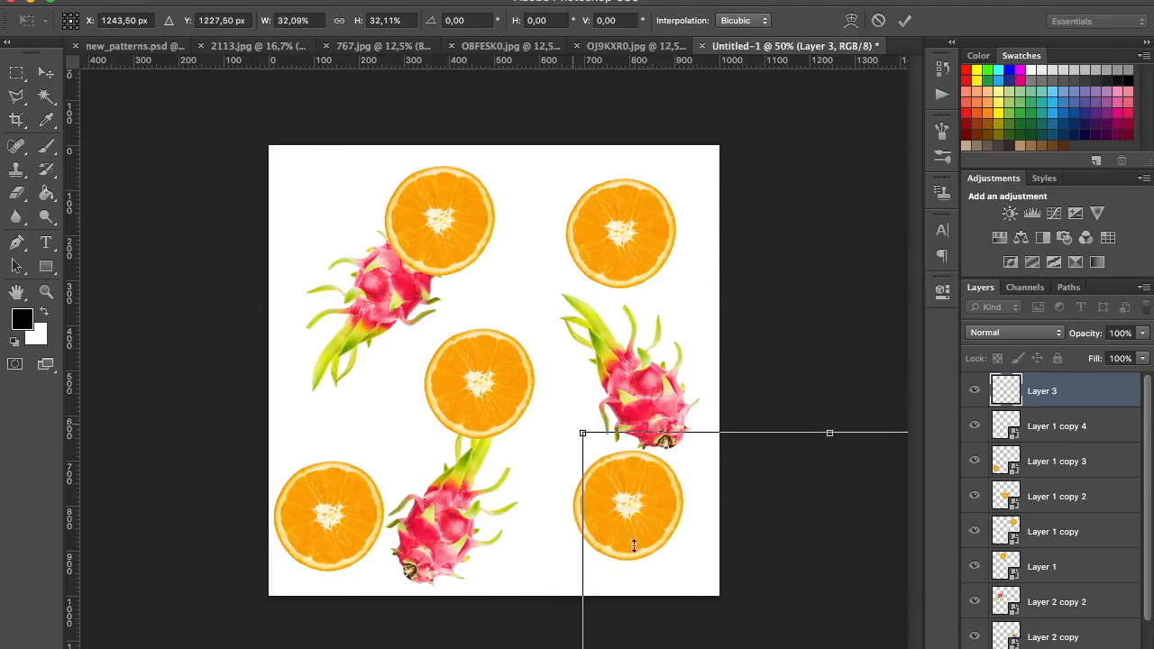
left_click_drag(648, 539, 299, 196)
left_click_drag(235, 90, 393, 340)
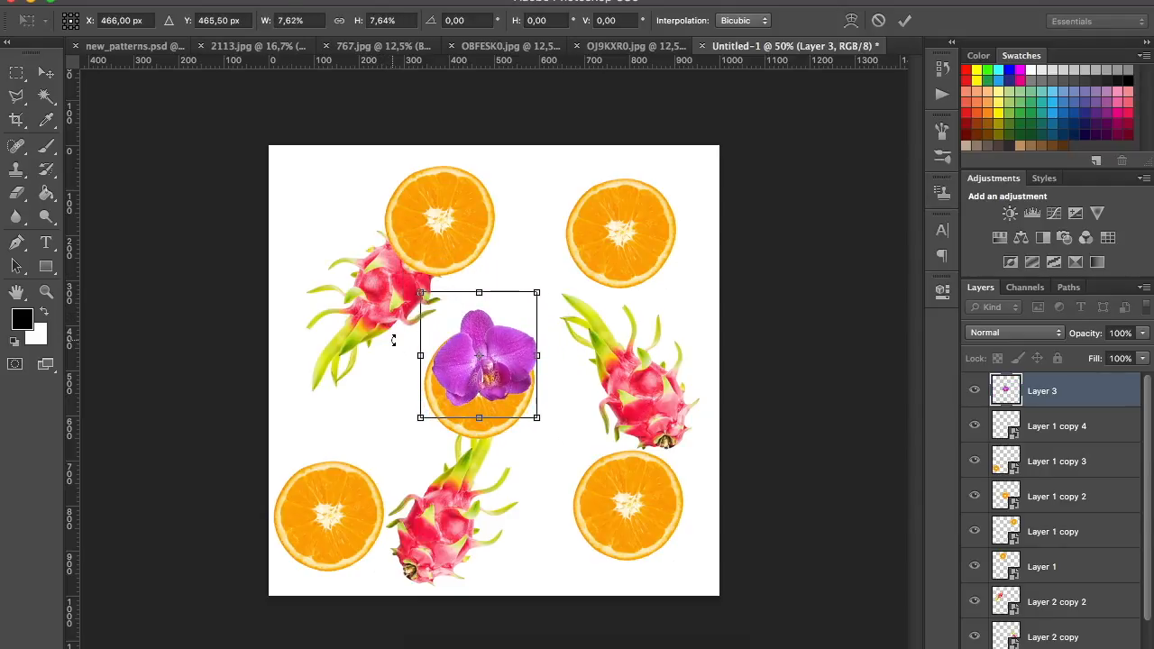
key("Return")
Move the orchid between the two upper orange slices and convert its layer to a smart object
key("m")
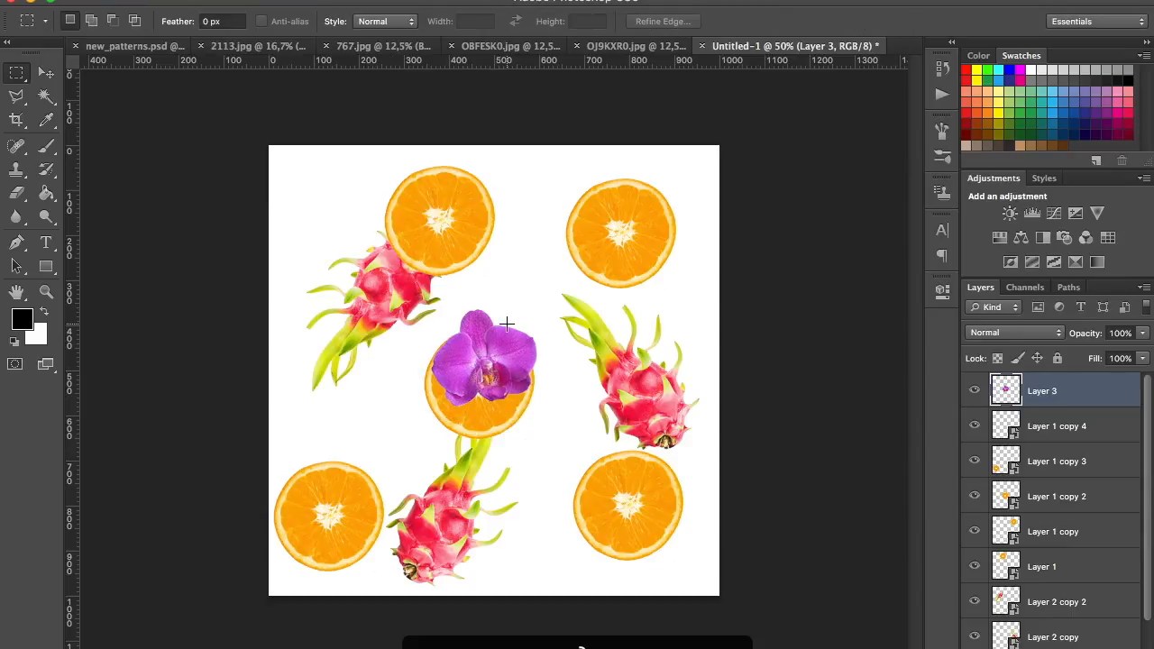
key("v")
left_click_drag(472, 397, 520, 287)
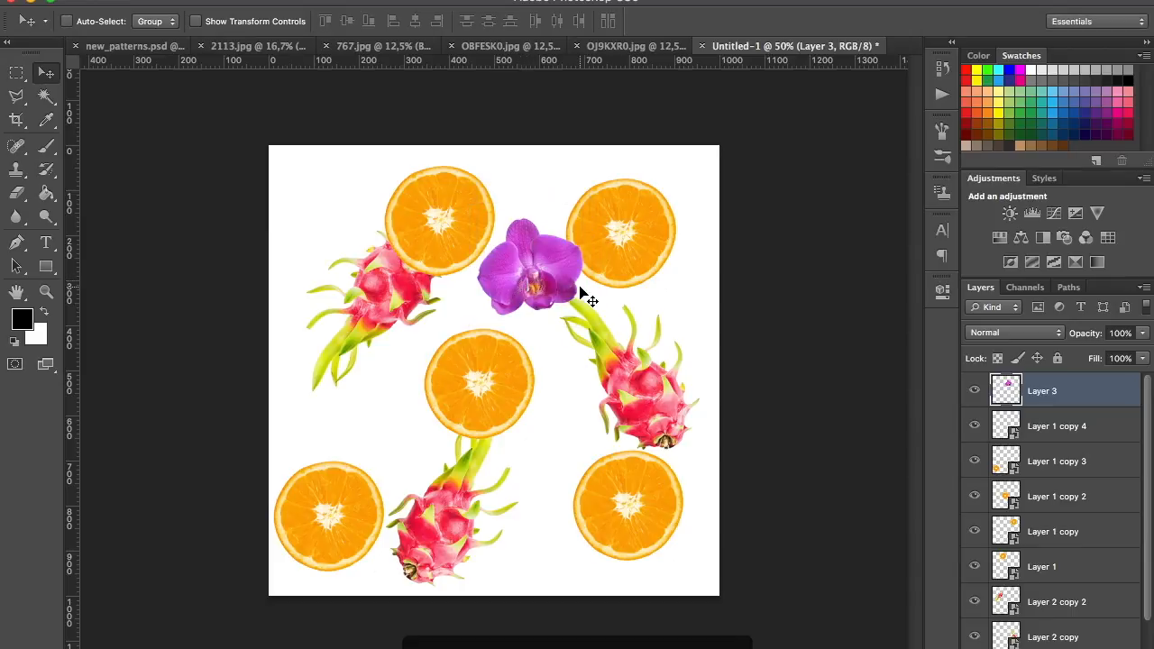
right_click(1043, 394)
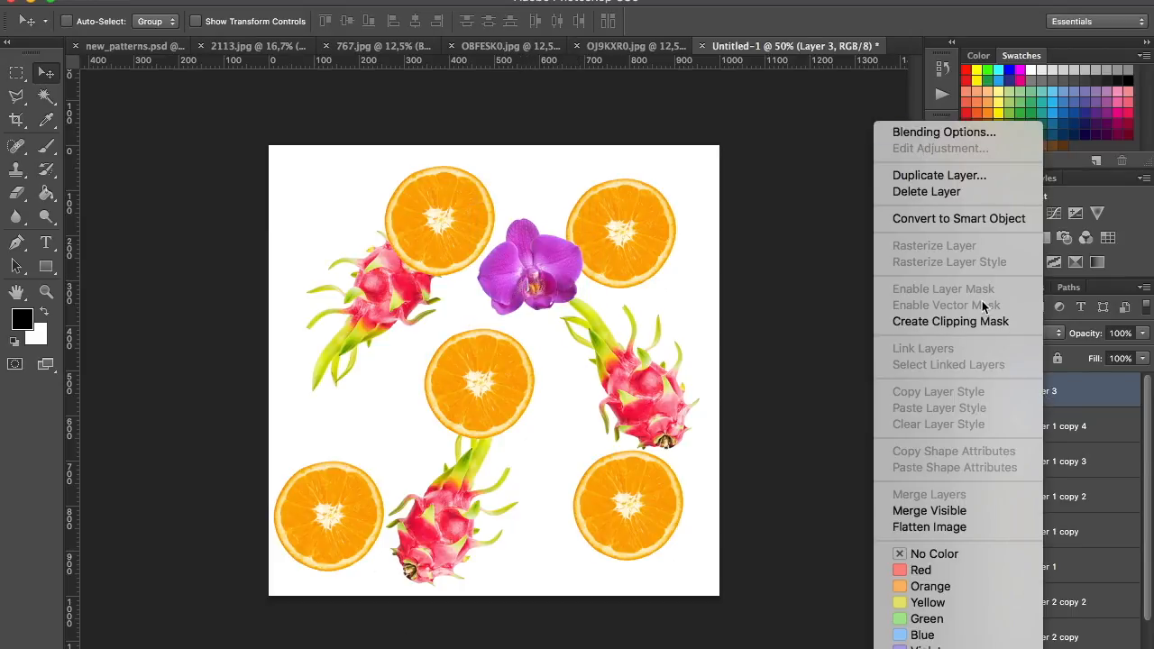
left_click(979, 219)
Duplicate the orchid to the canvas's left side, over the dragon fruit's leaf tips, and rotate the copy slightly clockwise
left_click_drag(518, 281, 345, 417)
key("super+t")
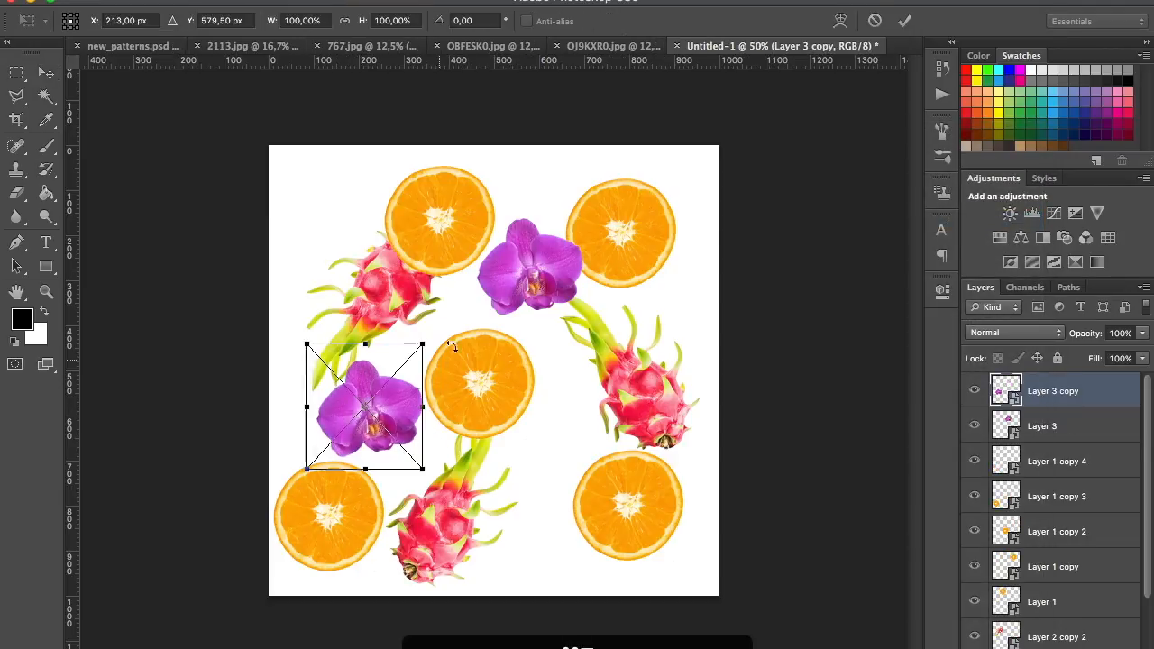
left_click_drag(438, 328, 581, 491)
key("Return")
Rotate another orchid copy, placed between the lower dragon fruit and the lower-right orange slice, to about -38°
key("super+t")
left_click_drag(601, 443, 485, 436)
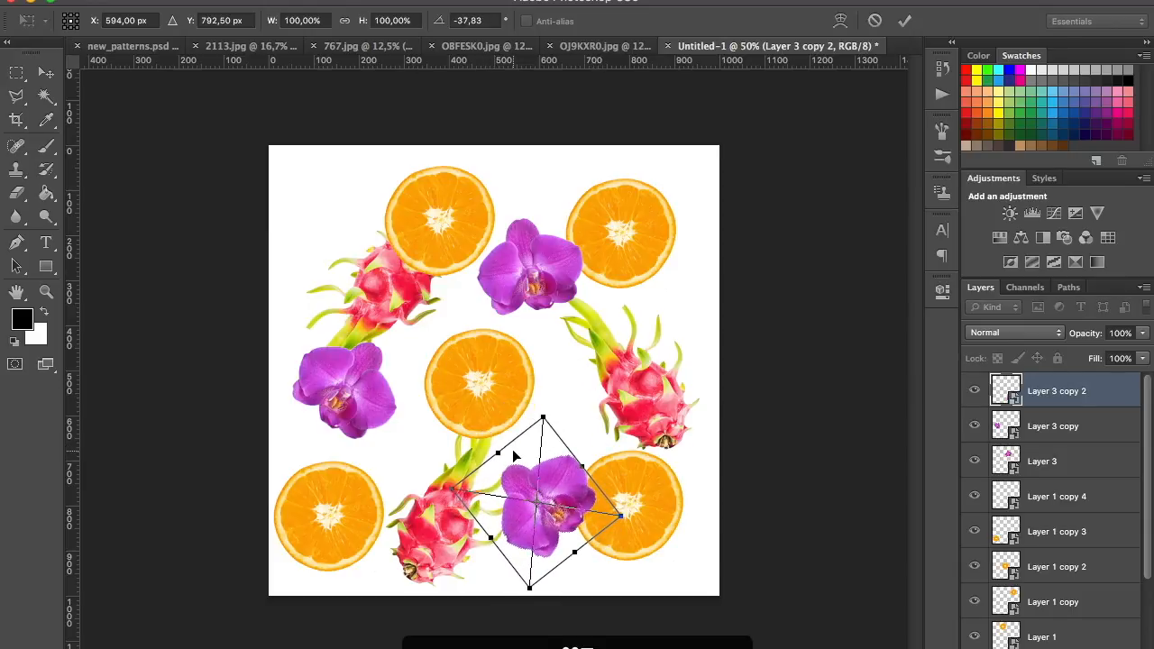
key("Return")
Duplicate the lower orchid onto the right-hand dragon fruit, scaling the copy to 89.5% and rotating it to about 53°
left_click_drag(532, 509, 657, 321)
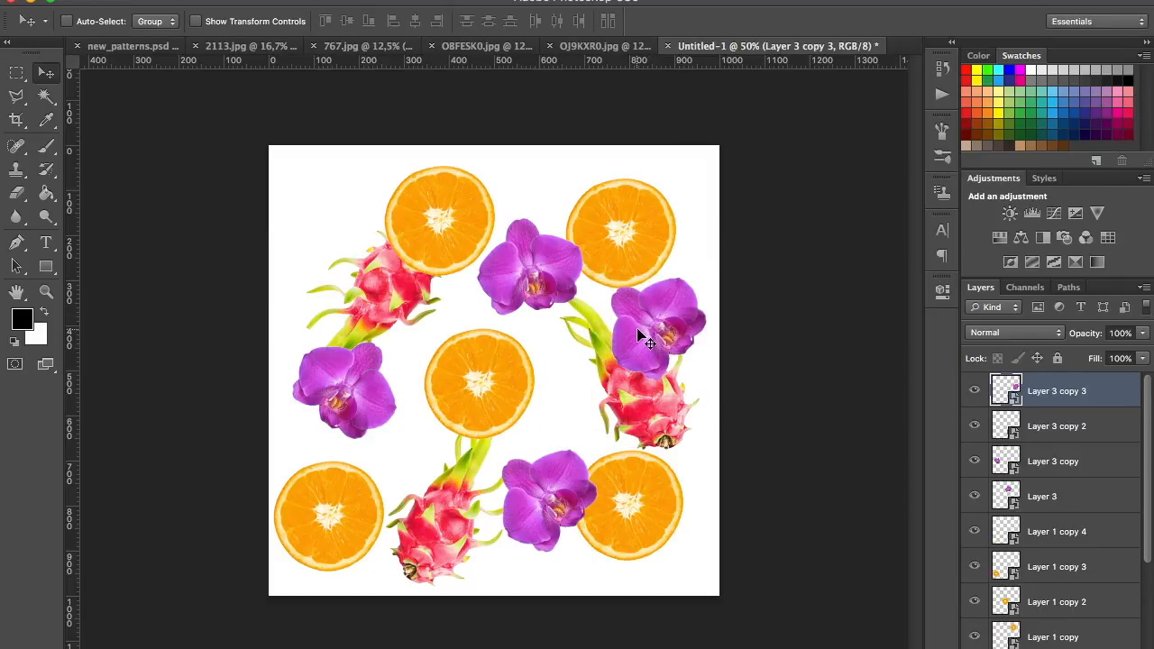
key("ctrl+t")
left_click_drag(699, 236, 675, 335)
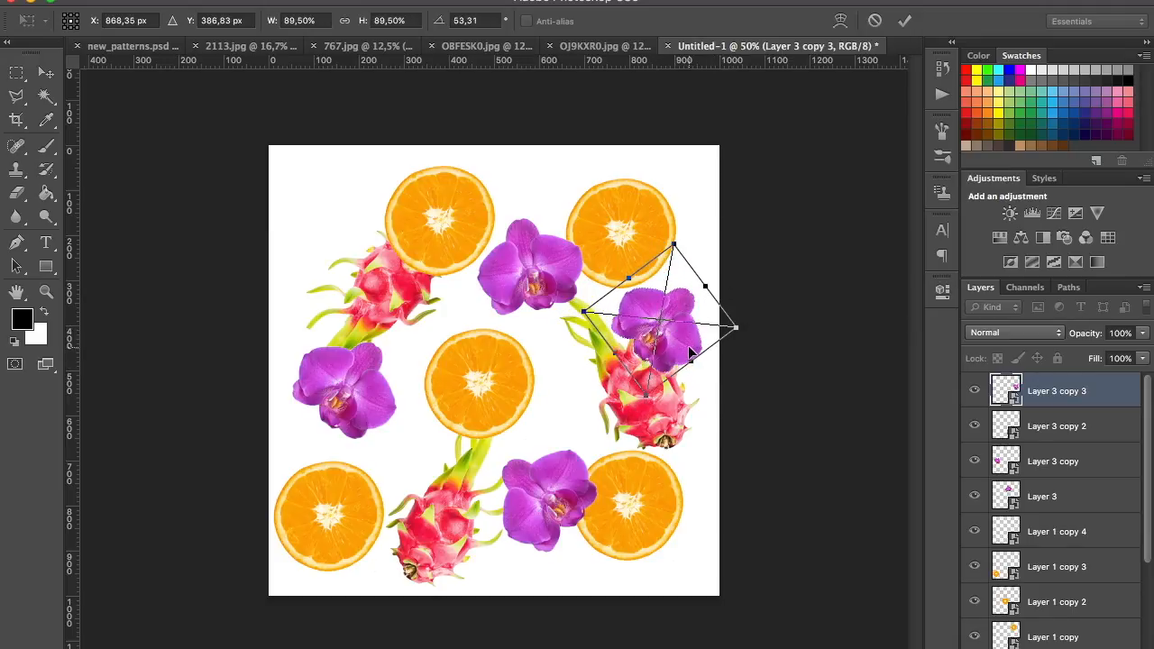
key("Return")
Duplicate the right-hand orchid to the canvas's upper-left corner, scaling the copy to about 78% and rotating it to about -32°
left_click_drag(663, 342, 365, 223)
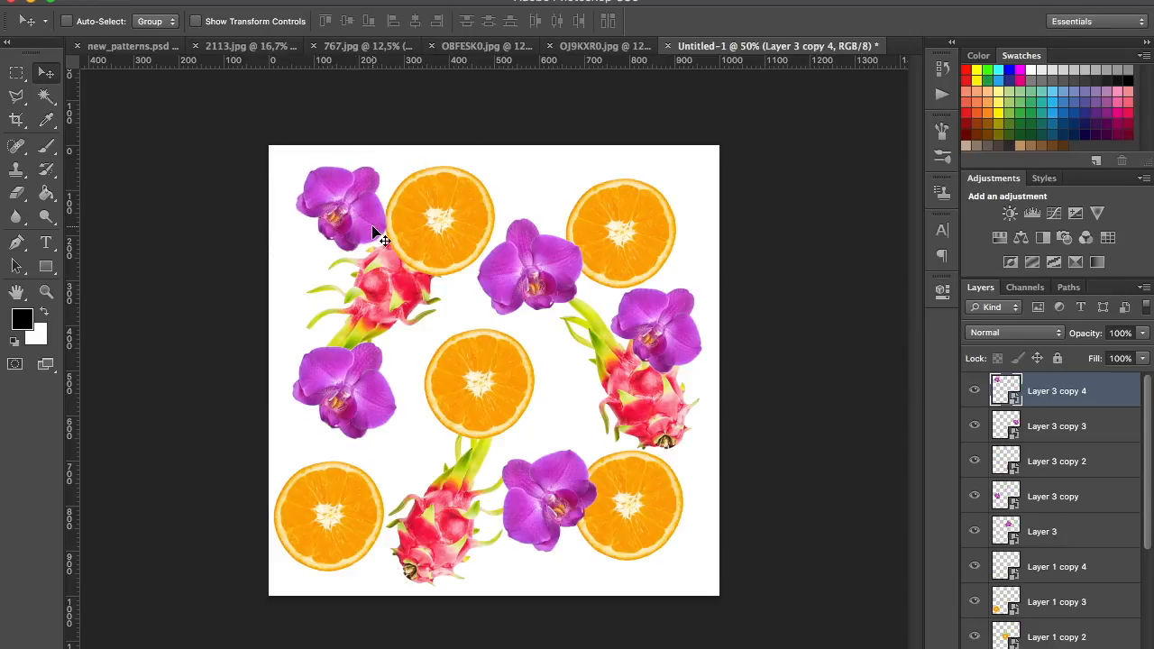
key("ctrl+t")
left_click_drag(406, 268, 329, 286)
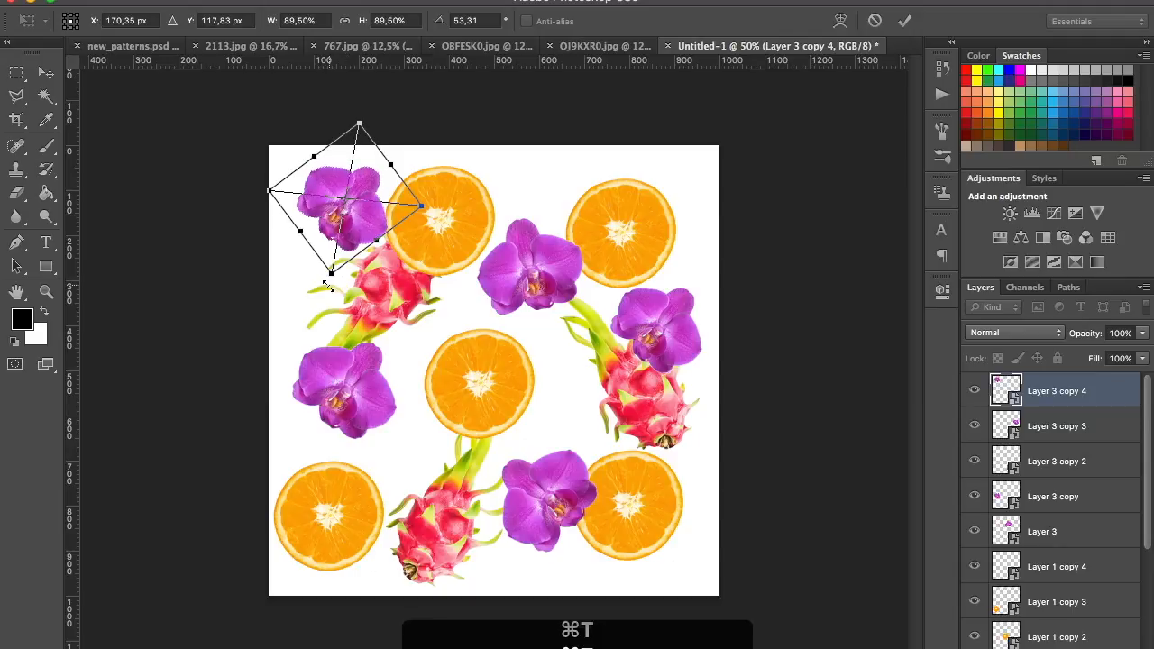
left_click_drag(351, 309, 340, 209)
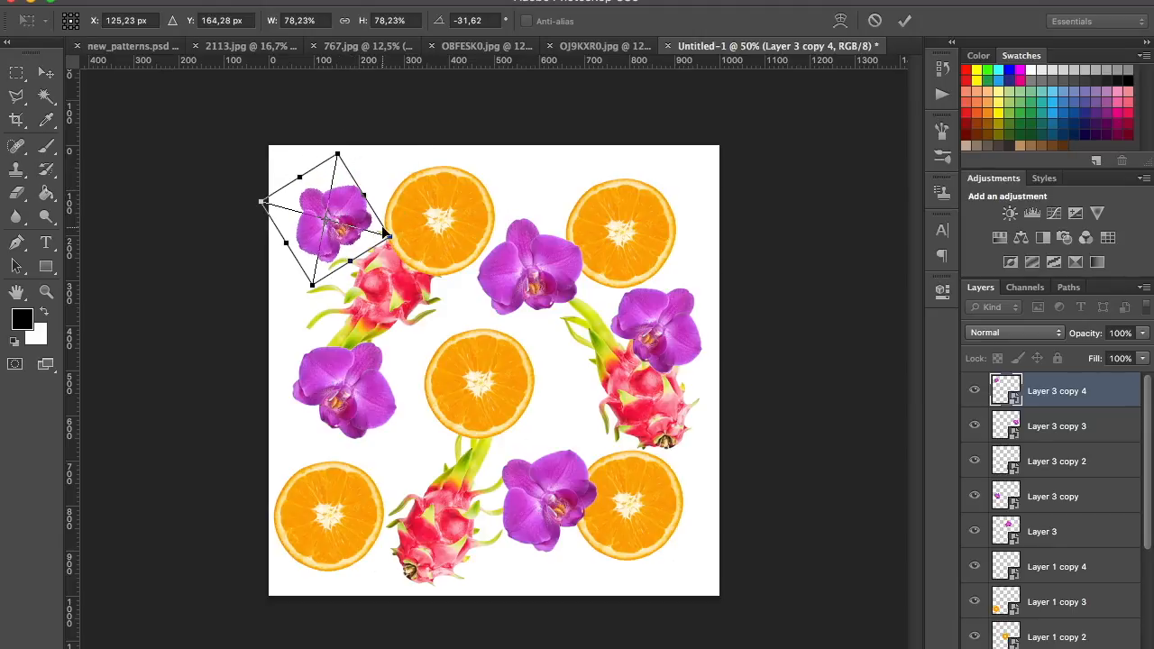
key("Return")
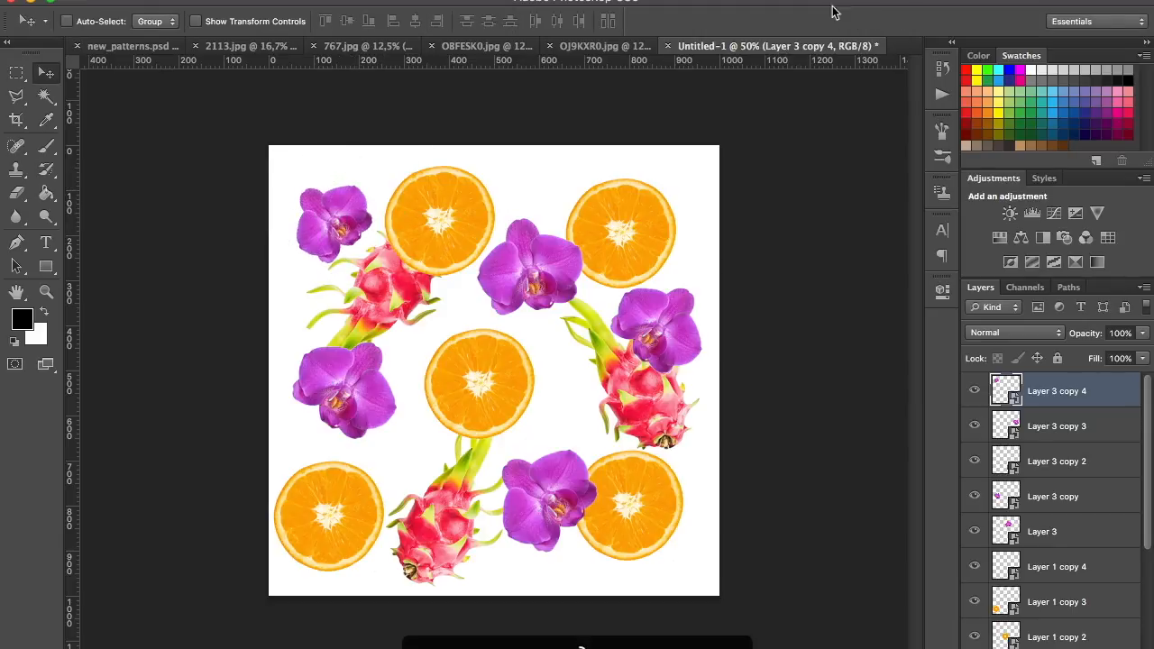
Copy the green leaf cut-out from OJ9KXR0.jpg and paste it into Untitled-1 near Layer 2 in the layer stack
left_click(583, 46)
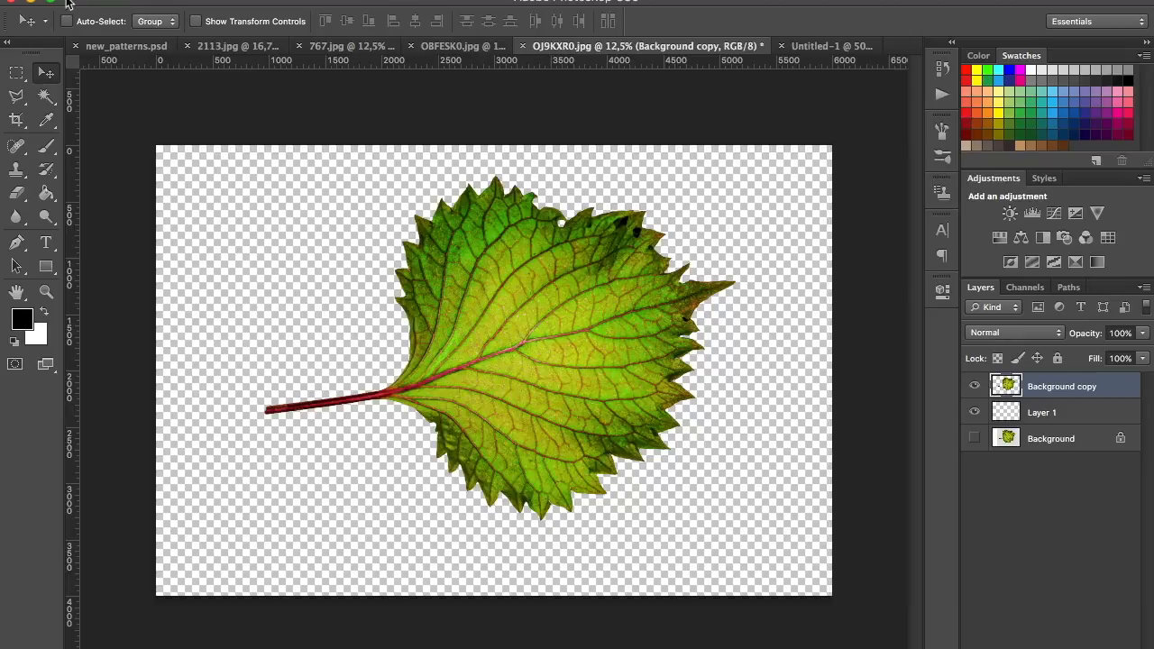
left_click(16, 72)
left_click_drag(186, 145, 794, 552)
key("super+c")
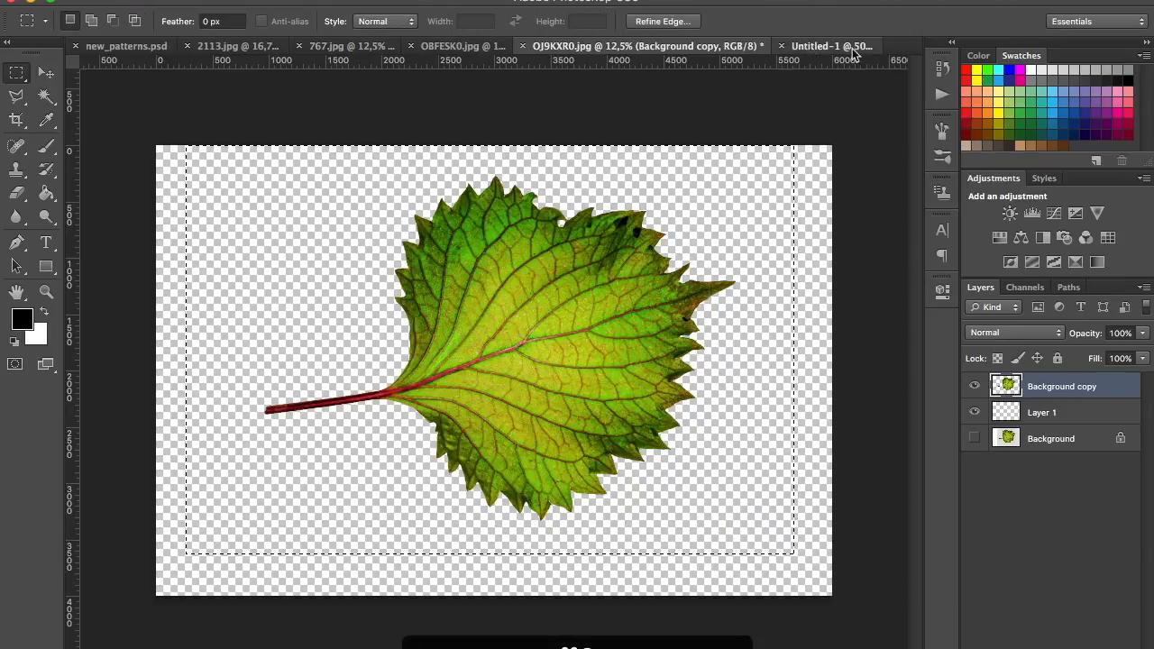
left_click(811, 46)
scroll(1150, 465, "down", 5)
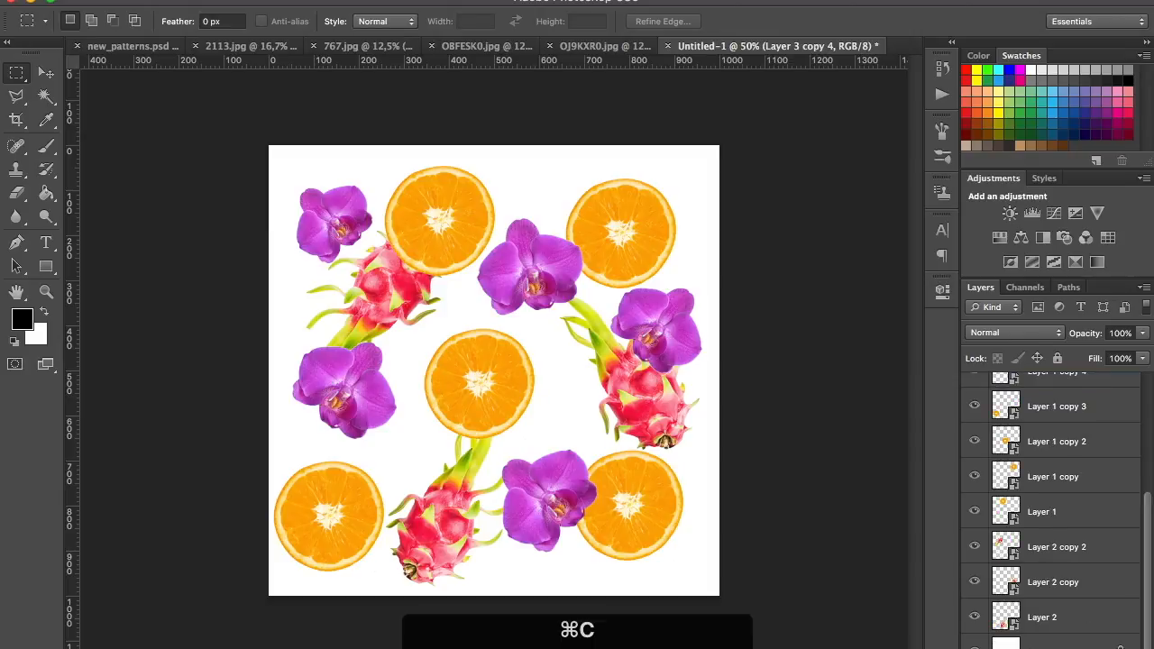
left_click(1070, 618)
key("super+v")
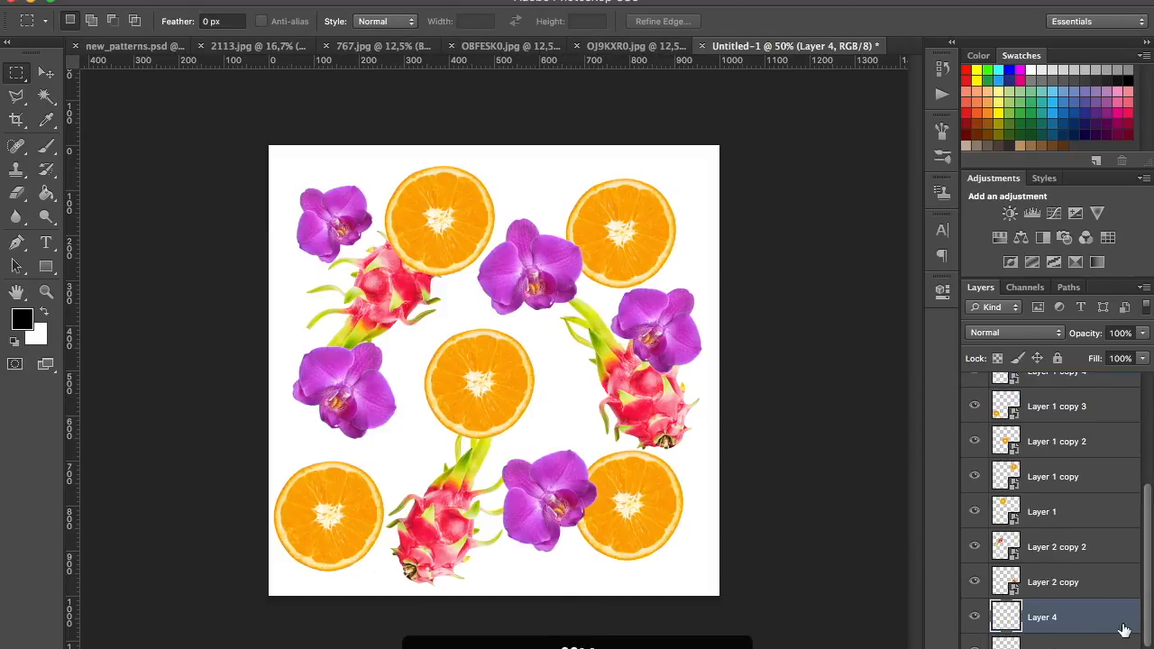
Scale the leaf to about 8.6% beside the centre orange slice and move its layer beneath Layer 2
key("super+t")
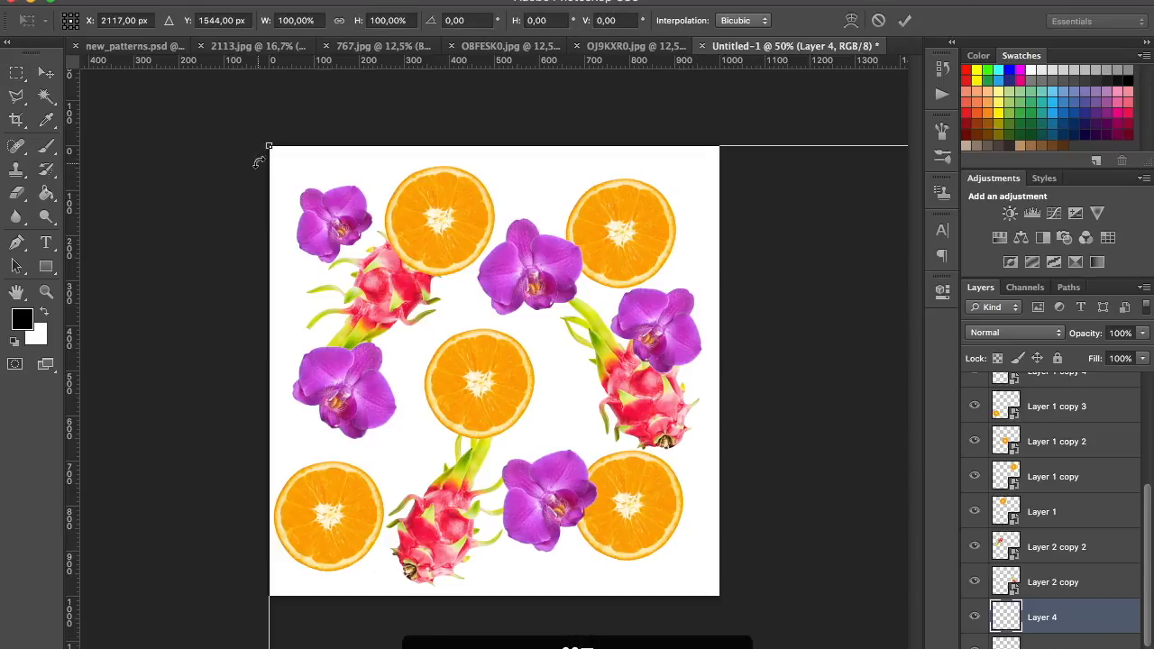
left_click_drag(269, 144, 474, 330)
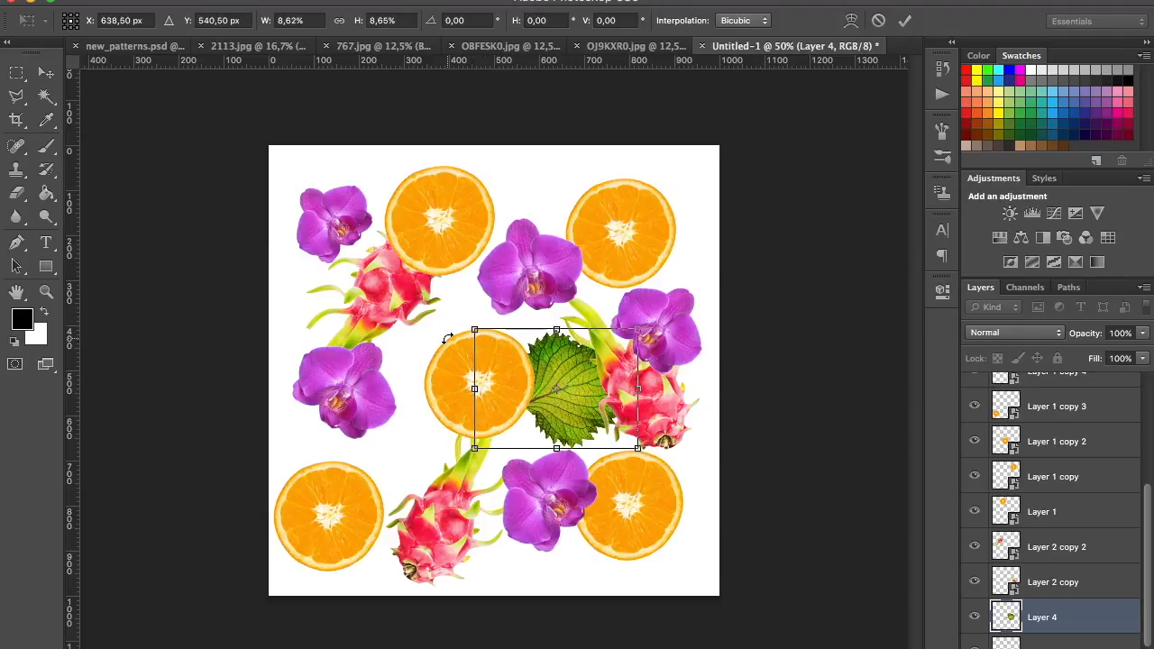
key("Return")
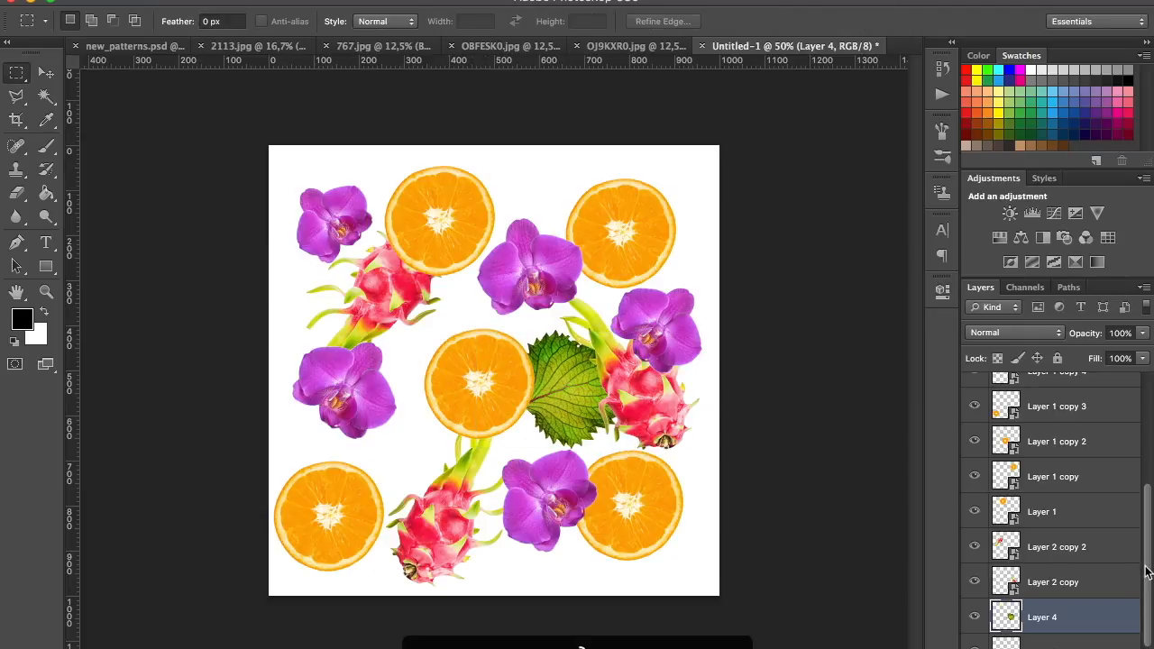
left_click_drag(1145, 570, 1152, 620)
left_click_drag(1024, 595, 1041, 631)
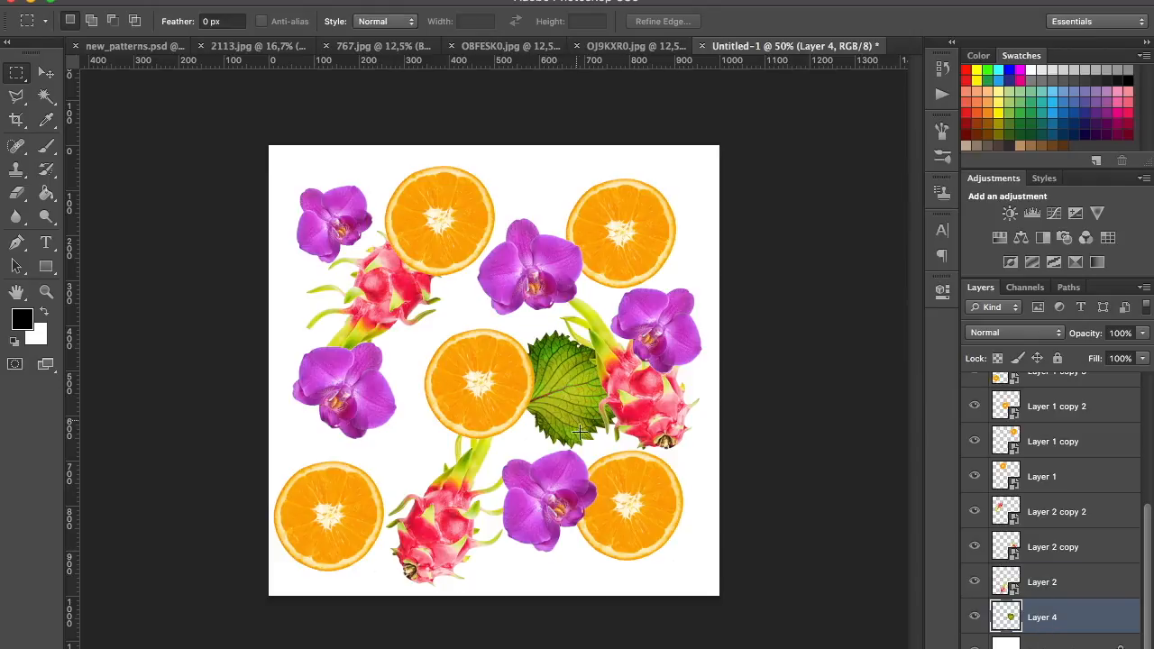
Move the leaf between the lower-left orange slice and the lower dragon fruit, and rotate it counterclockwise
key("v")
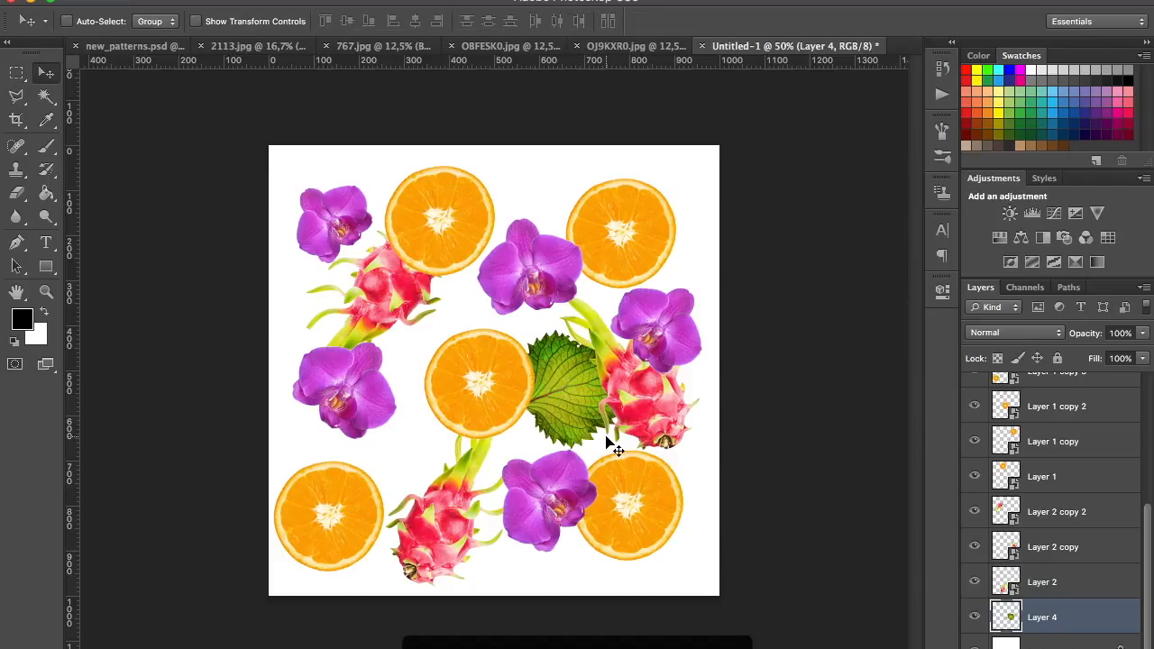
left_click_drag(568, 394, 412, 476)
key("super+t")
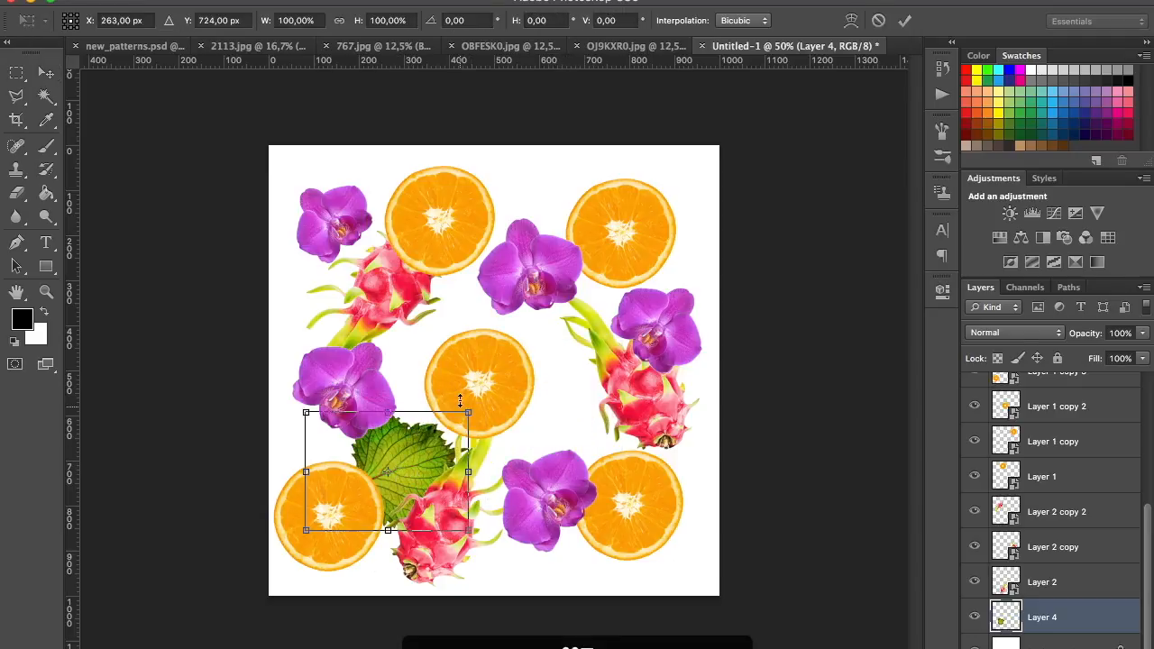
left_click_drag(474, 388, 440, 349)
left_click_drag(406, 471, 393, 471)
key("Return")
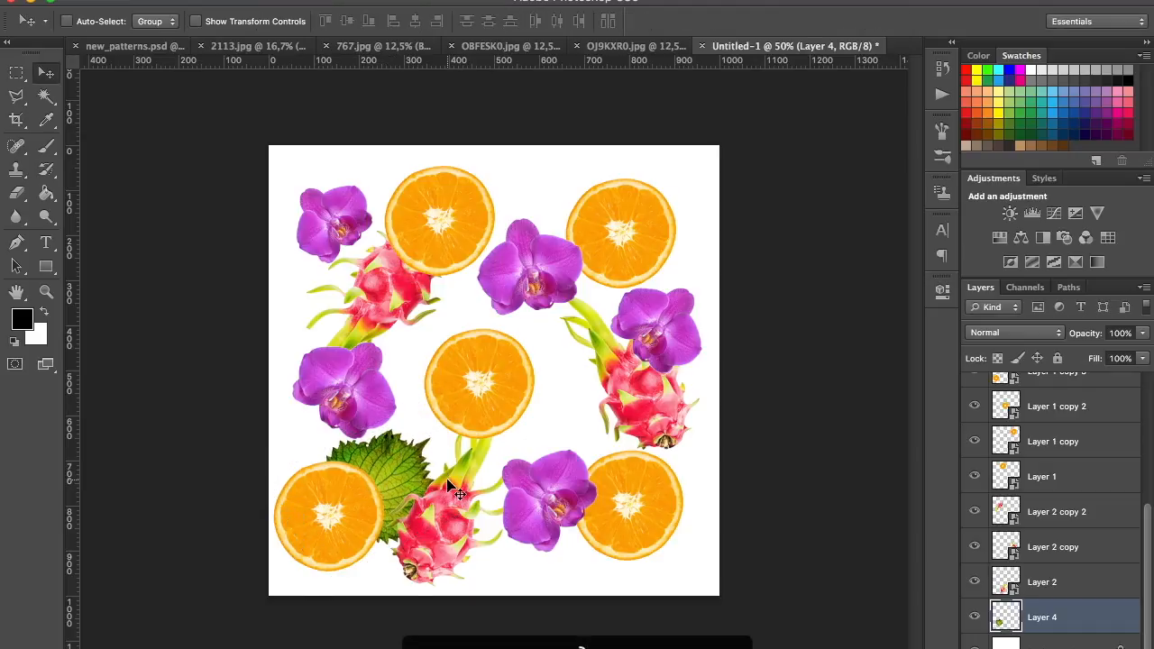
Duplicate the leaf behind the right-hand dragon fruit's leaf tips, between the two orchids, and rotate the copy
left_click_drag(392, 478, 544, 322)
key("ctrl+t")
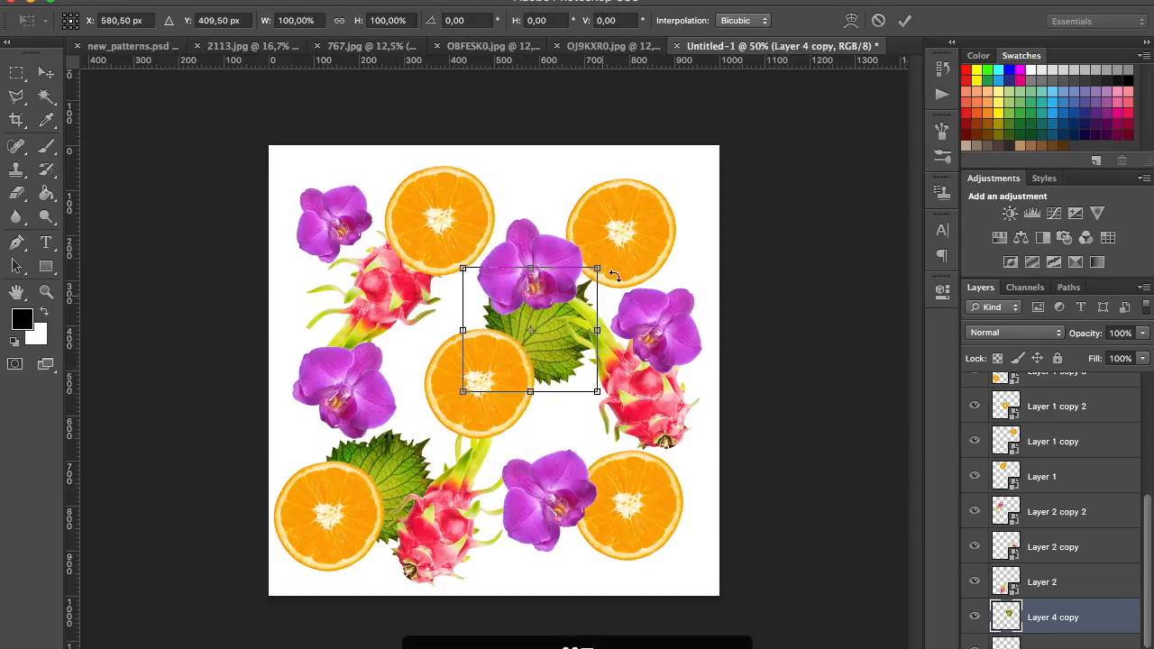
left_click_drag(610, 266, 448, 395)
left_click_drag(543, 349, 391, 358)
key("Return")
Place a further leaf copy behind the upper-left orchid and rotate it so its tip points outward to the left
key("ctrl+t")
left_click_drag(514, 322, 455, 171)
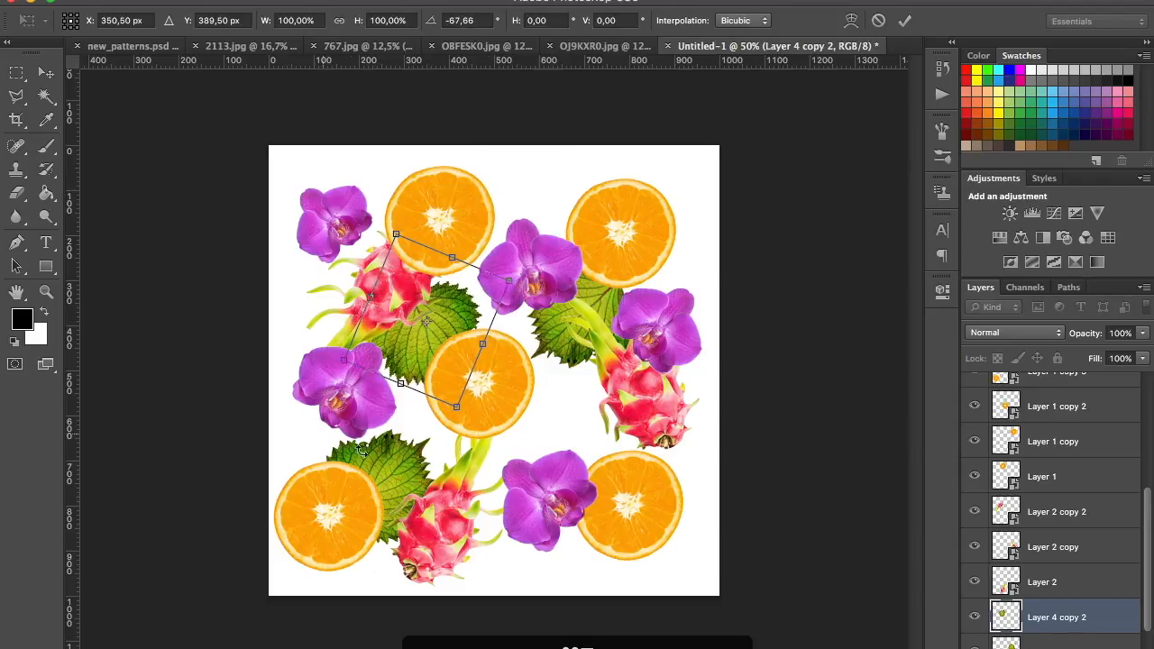
left_click_drag(395, 324, 358, 288)
left_click_drag(485, 243, 423, 397)
left_click_drag(339, 274, 302, 216)
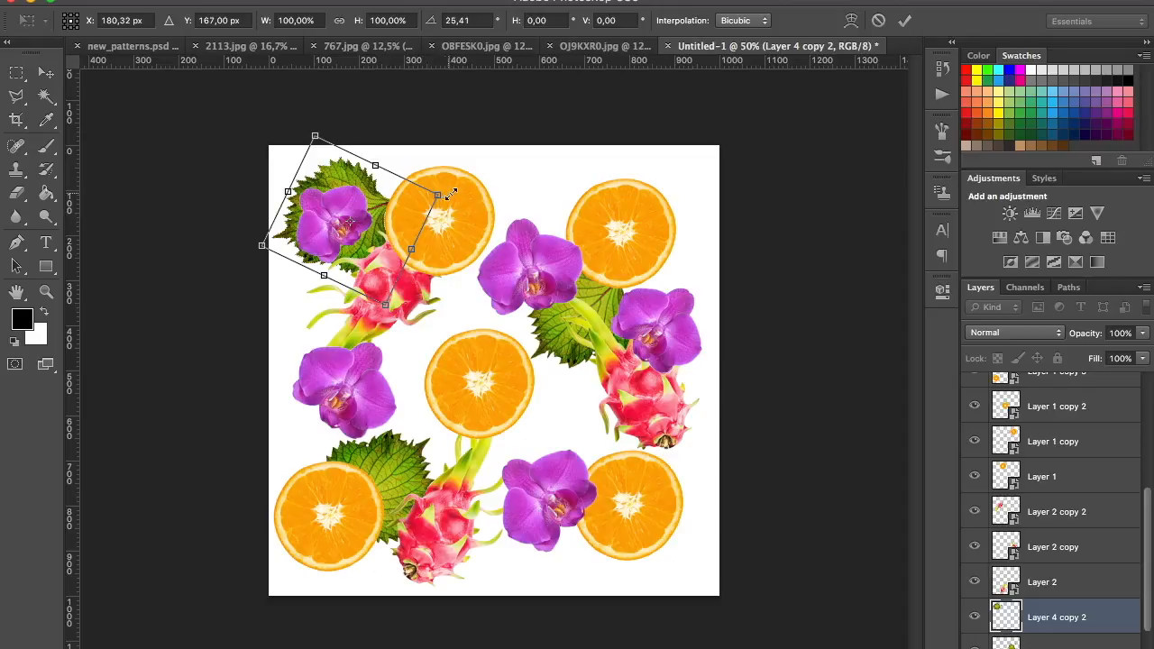
key("Return")
Duplicate the leaf behind the lower-right orchid, scale the copy to about 128%, and rotate it
left_click_drag(353, 169, 555, 481)
key("ctrl+t")
left_click_drag(626, 457, 672, 423)
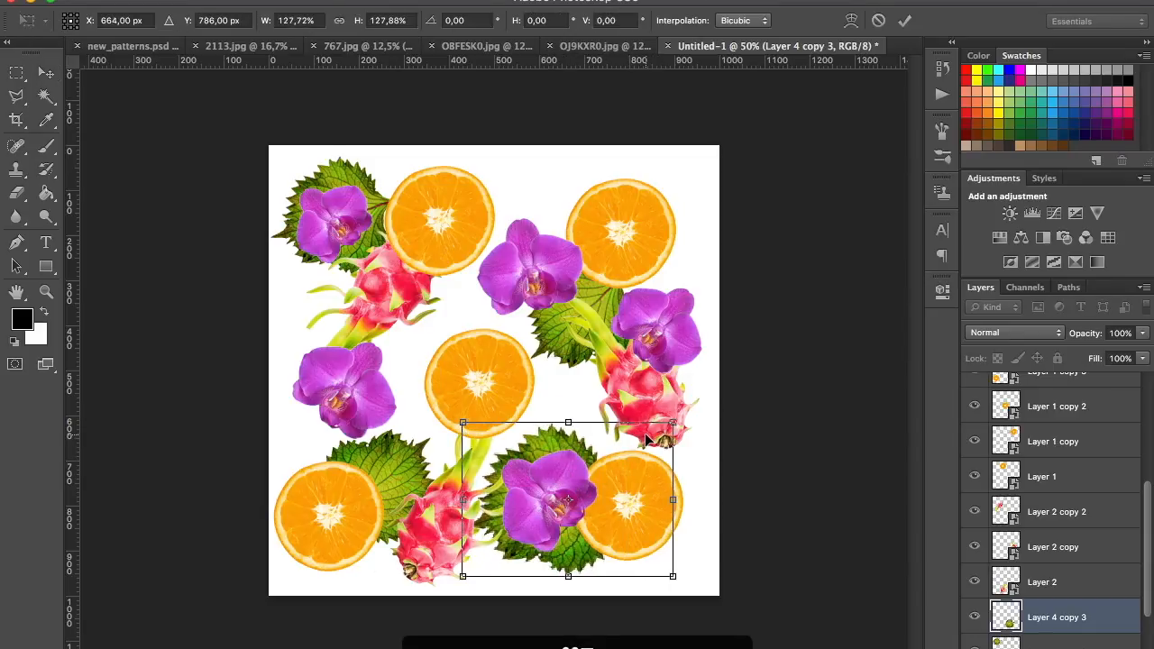
key("Return")
key("ctrl+t")
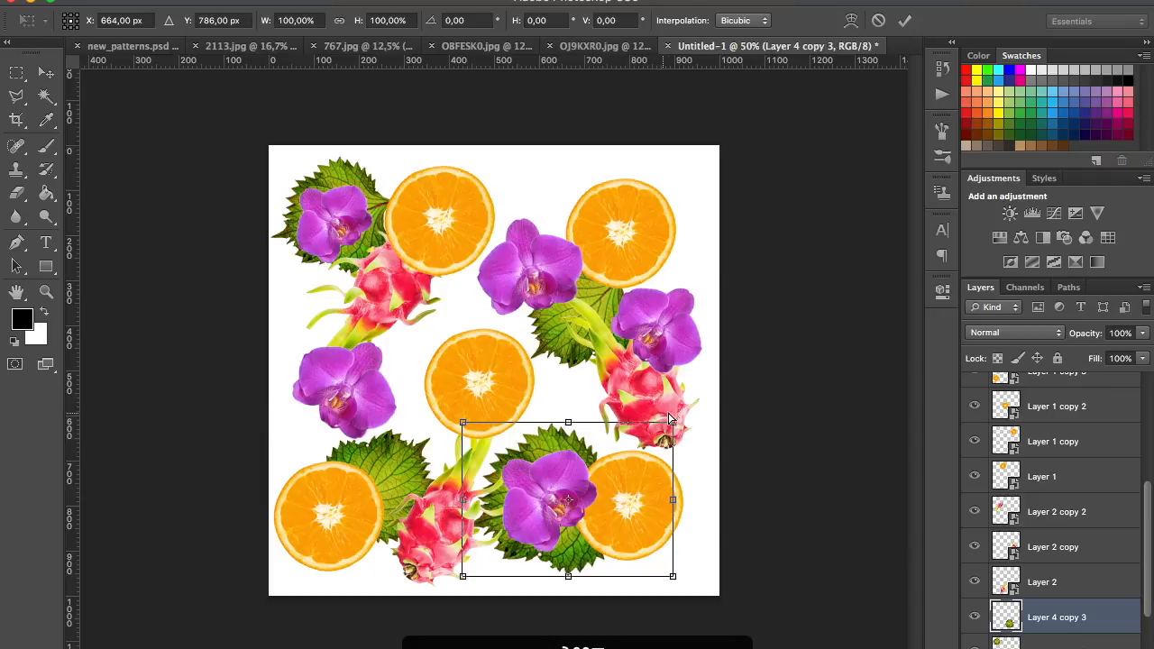
left_click_drag(682, 408, 714, 521)
Place another leaf copy between the left orchid and the centre orange slice, scaled to about 86% and rotated about -35°
left_click_drag(527, 442, 422, 356)
key("Return")
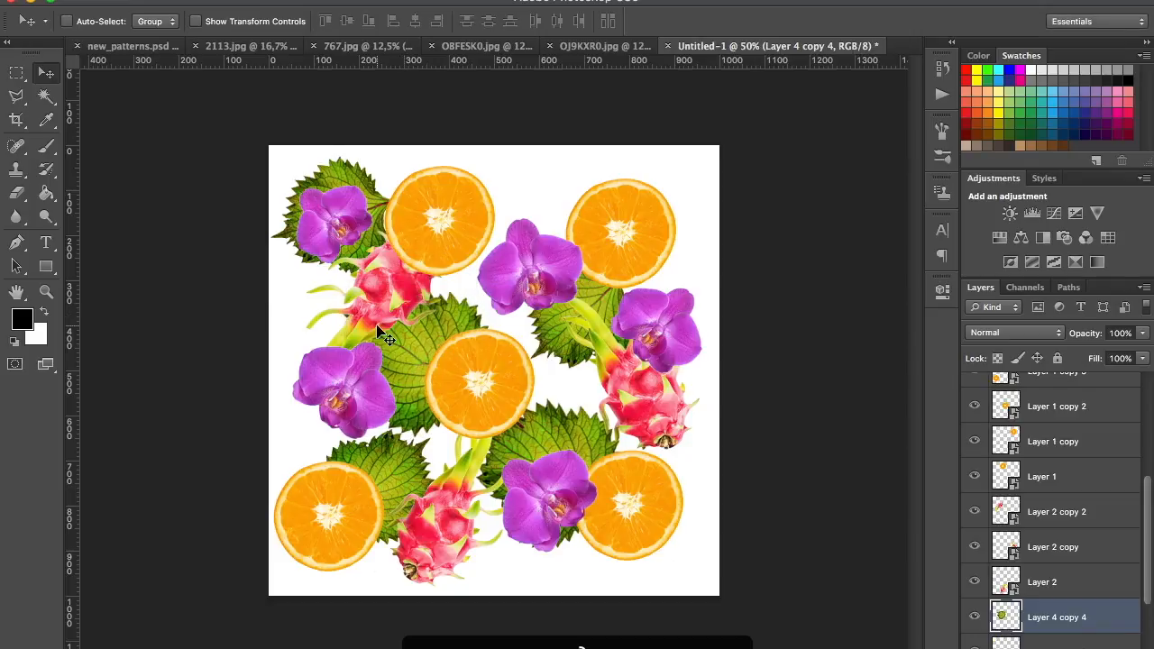
key("ctrl+t")
left_click_drag(525, 284, 499, 306)
left_click_drag(538, 429, 536, 353)
left_click_drag(426, 367, 431, 343)
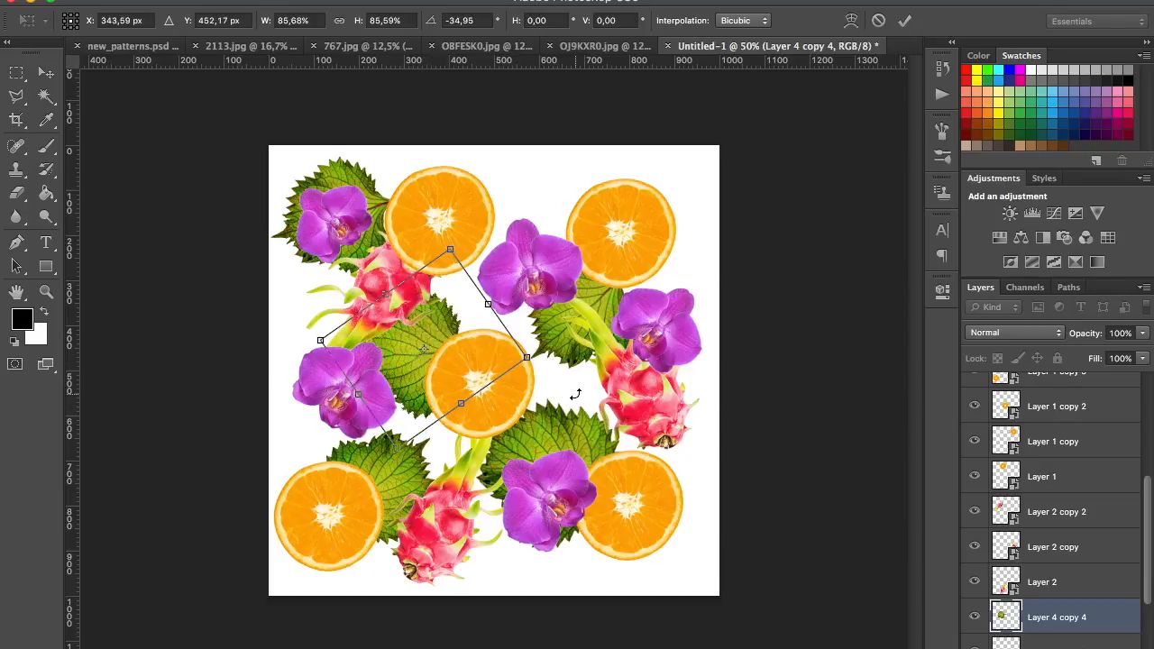
key("Return")
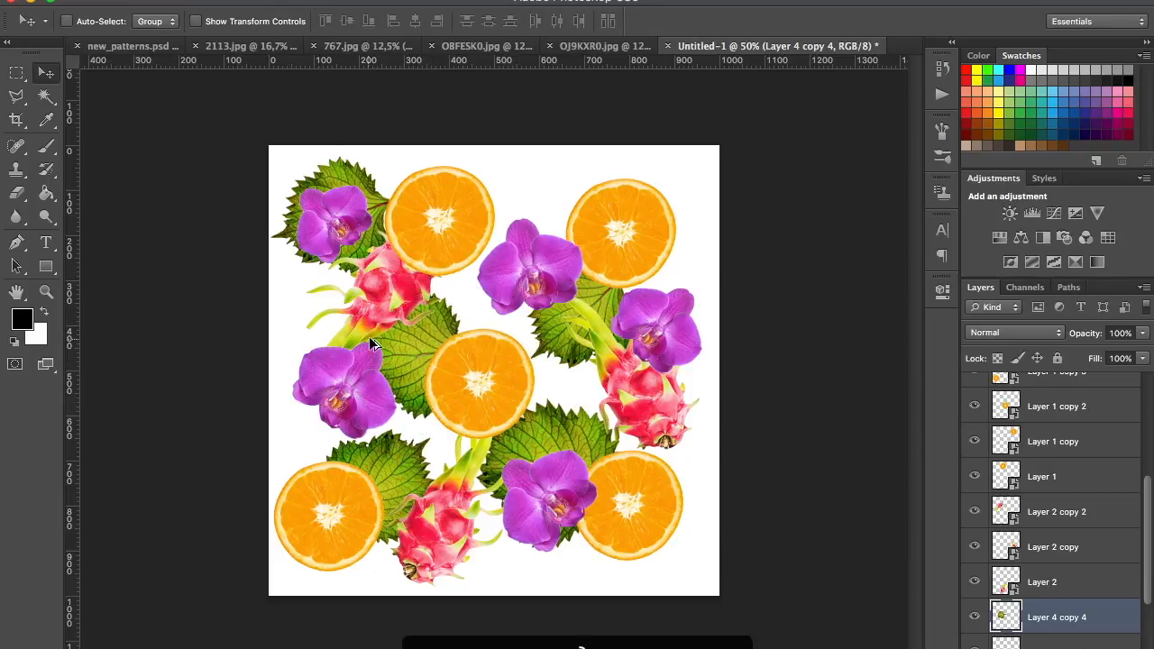
Duplicate the leaf between the upper-right orange slice and the orchid beside it, then shrink and rotate the copy
left_click_drag(397, 343, 552, 173)
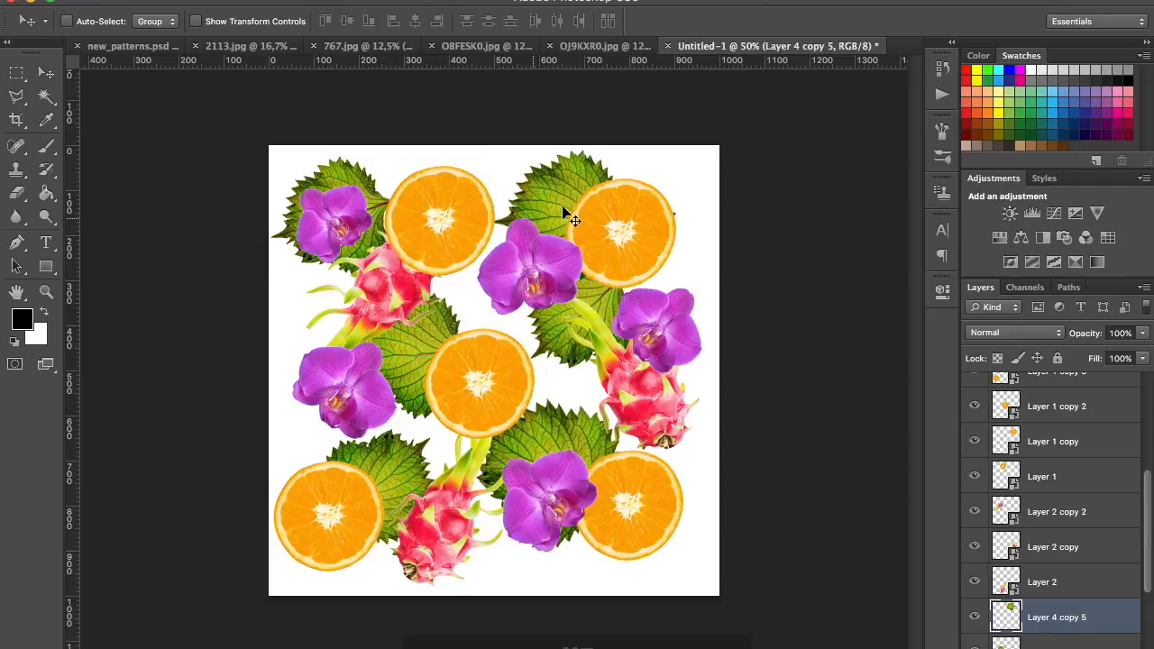
key("ctrl+t")
left_click_drag(697, 134, 654, 193)
left_click_drag(533, 189, 511, 168)
left_click_drag(663, 208, 618, 205)
mouse_move(543, 189)
left_mouse_down()
mouse_move(569, 200)
mouse_move(550, 173)
left_mouse_up()
key("Return")
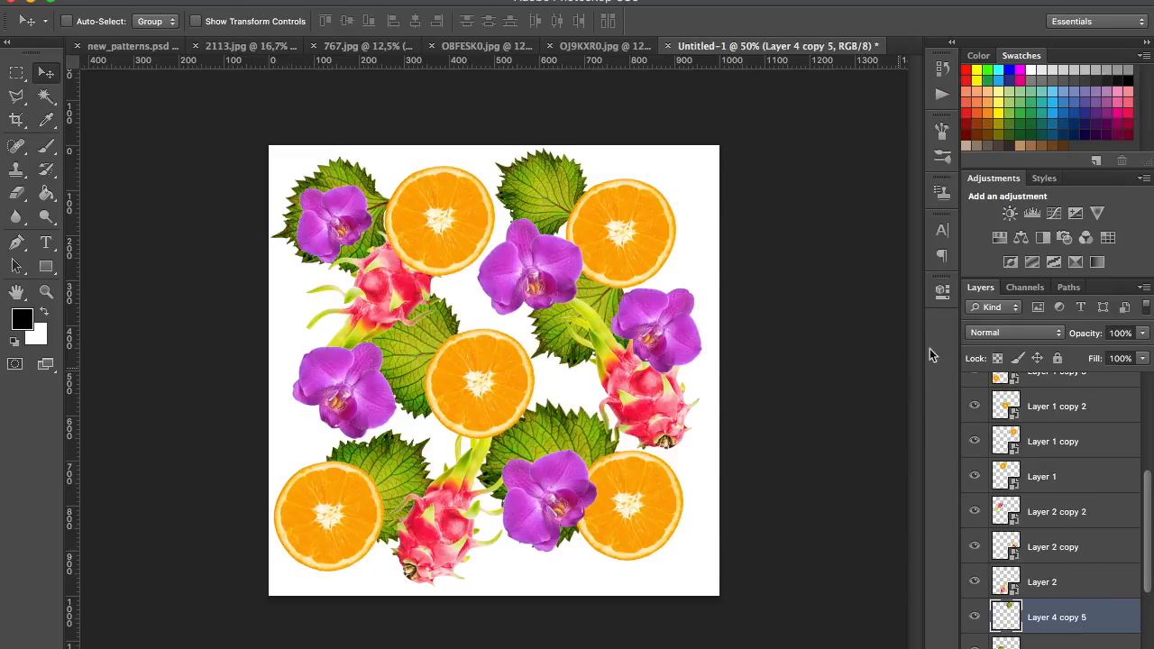
Create a layer group and name it orange
key("ctrl+g")
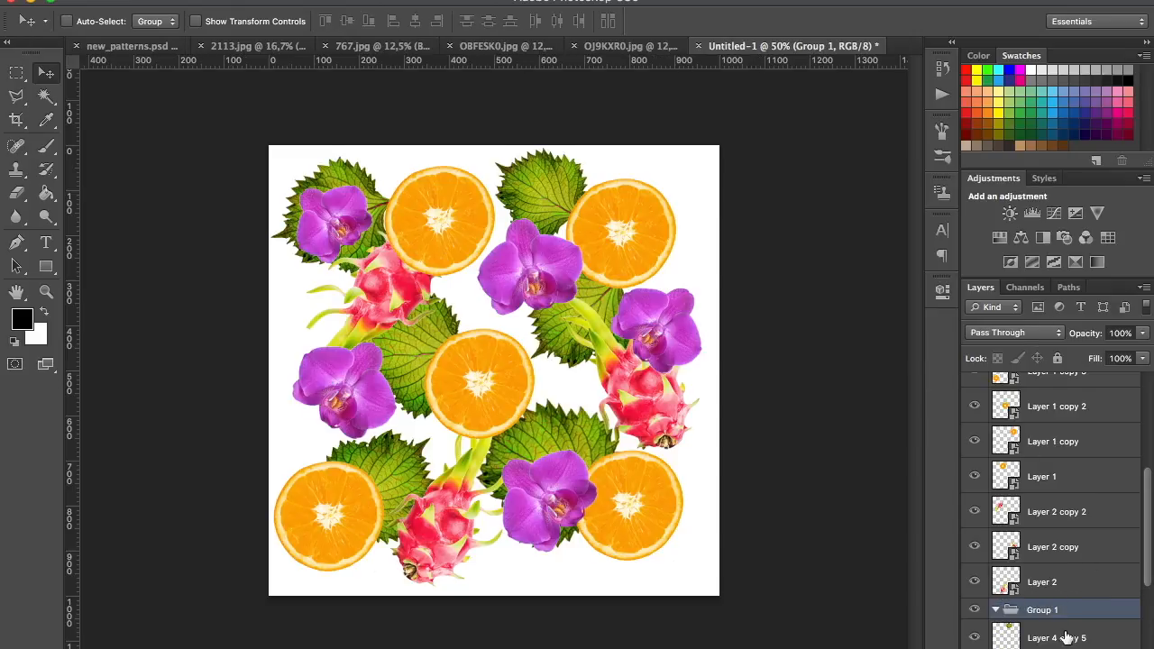
double_click(1043, 610)
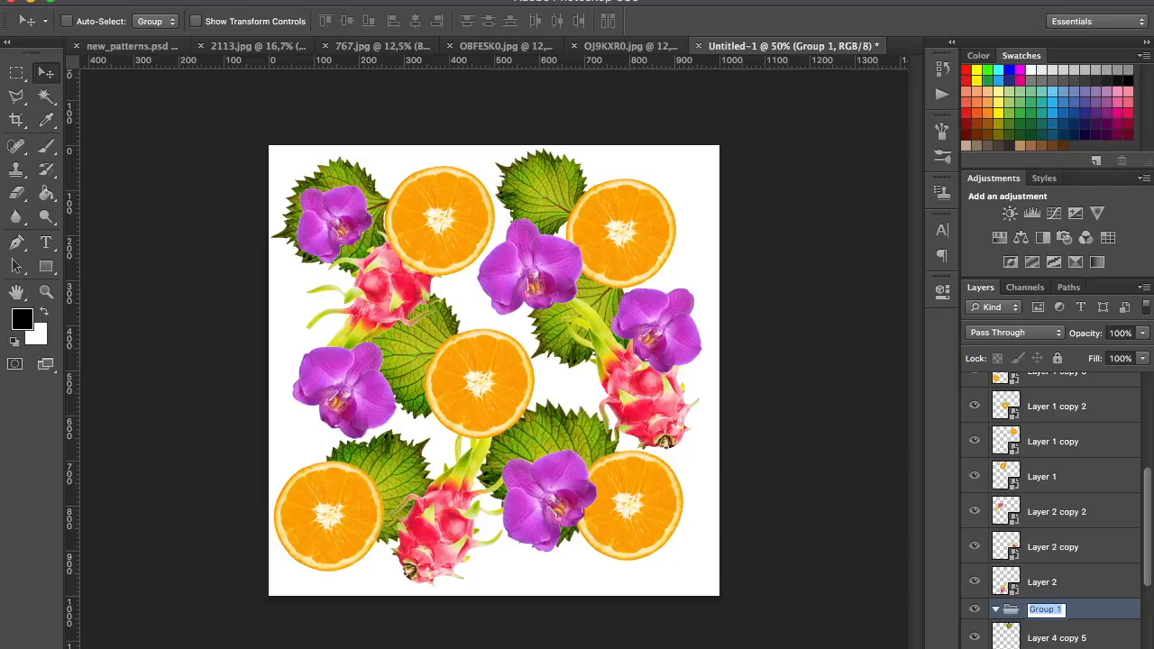
type("oran")
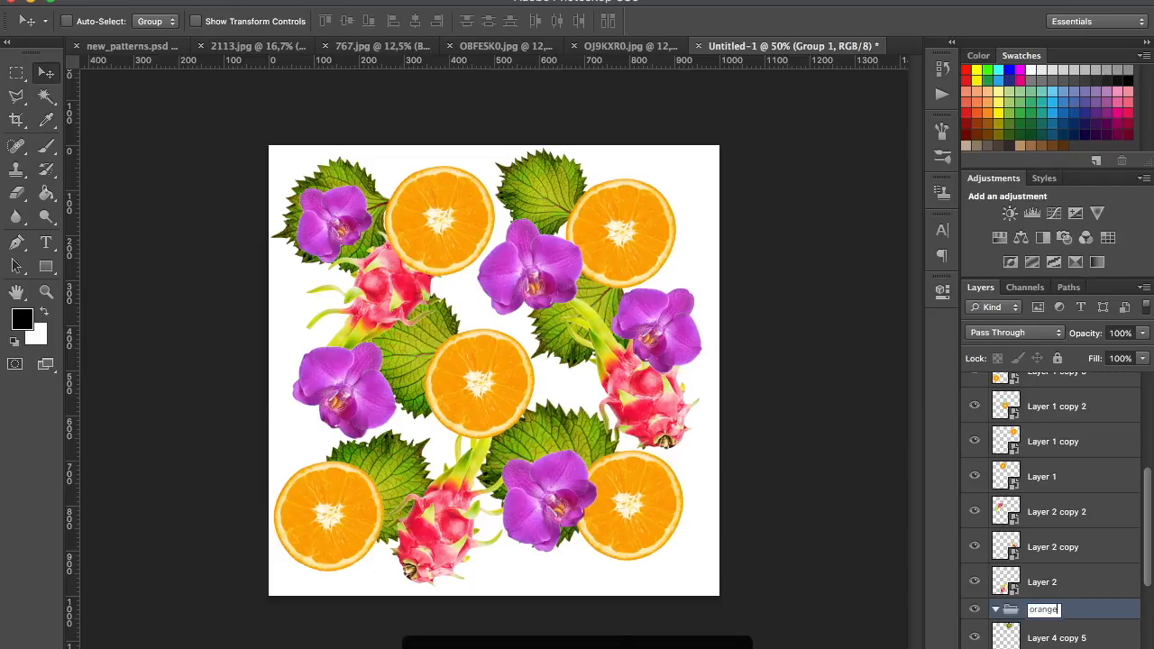
type("ge")
key("Return")
Move the orange group above Layer 1 copy 4, checking that layer's content by toggling its visibility
scroll(1150, 538, "up", 1)
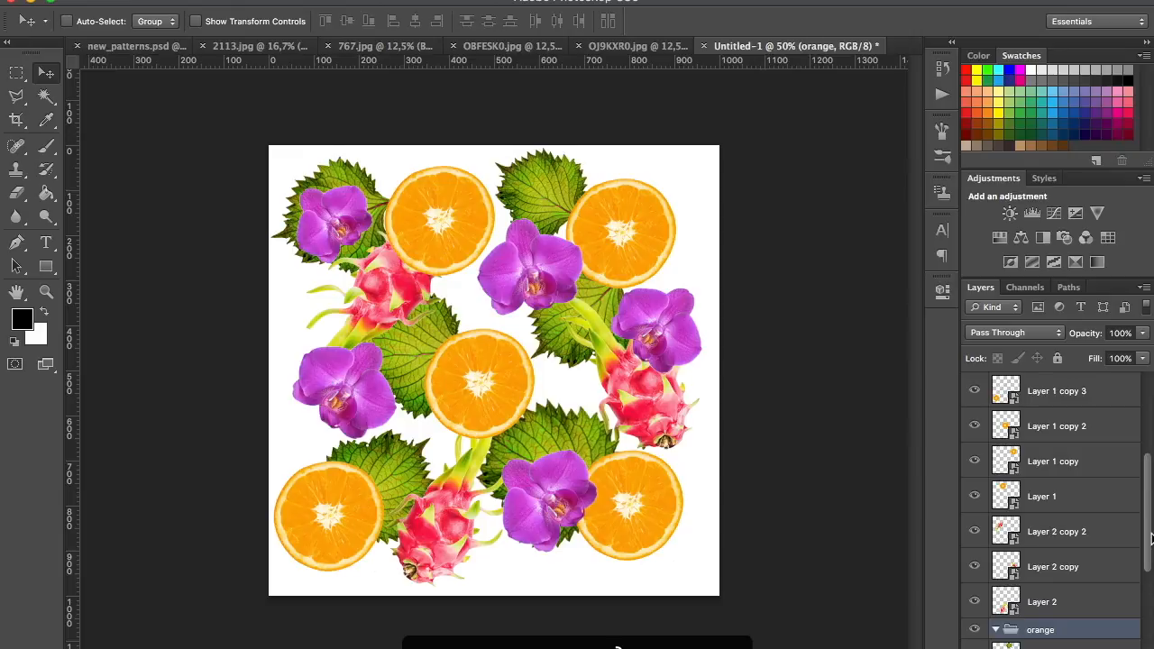
left_click_drag(1035, 631, 1071, 378)
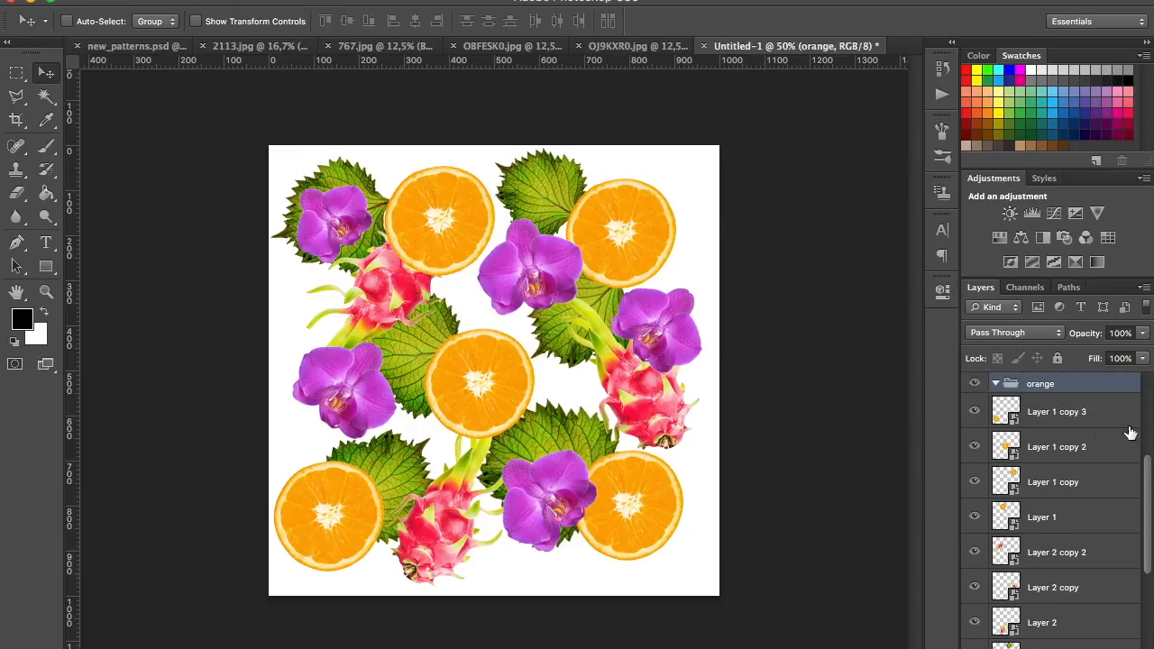
scroll(1149, 473, "up", 7)
scroll(1145, 468, "down", 4)
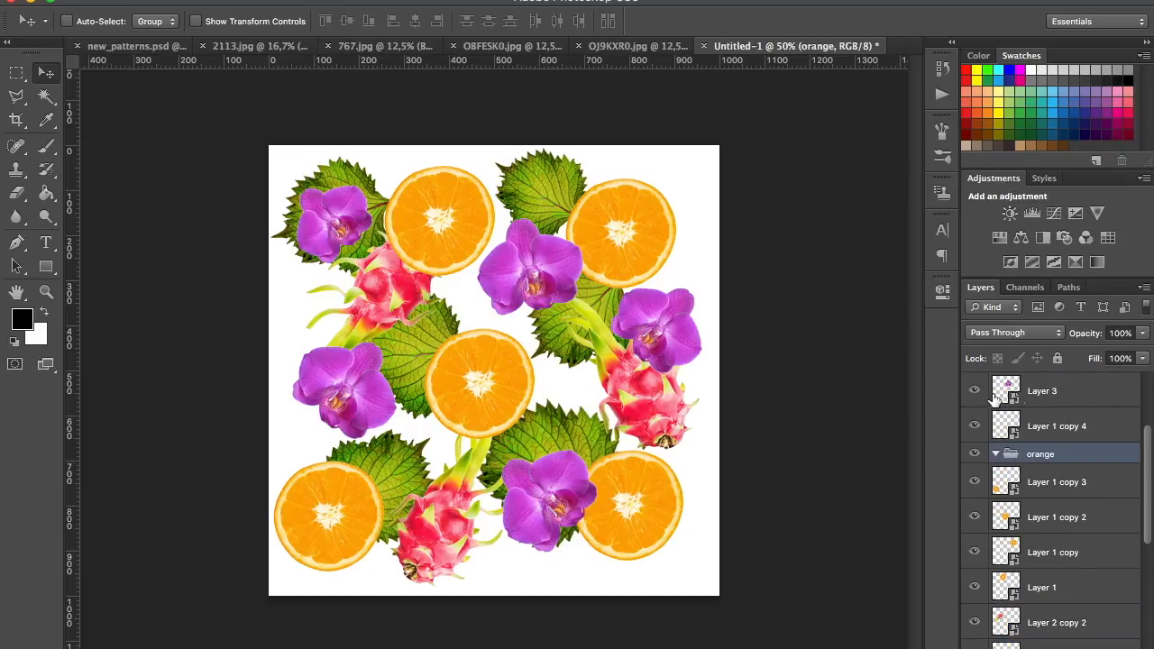
left_click(975, 427)
left_click(975, 427)
left_click_drag(1027, 454, 1033, 415)
Put Layer 1 copy 4 through Layer 1 into the orange group and collapse the group
left_click(1032, 451)
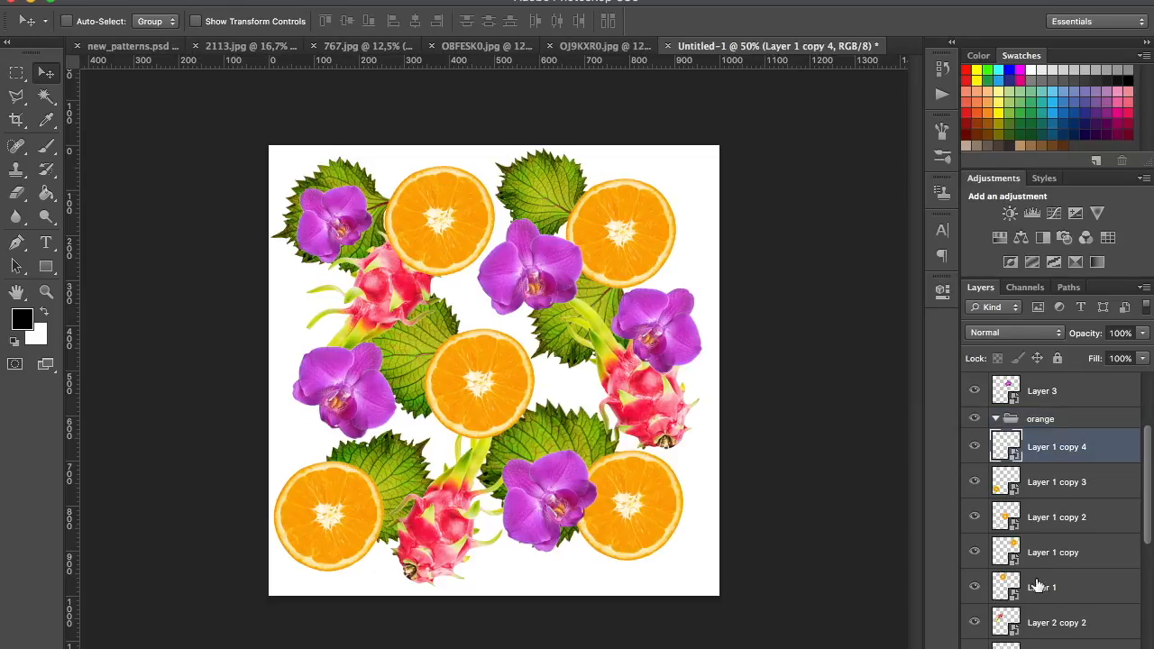
left_click(1039, 591, "shift")
left_click_drag(1025, 443, 996, 425)
left_click(995, 421)
Create a layer group above the orange group and name it orchids
key("ctrl+g")
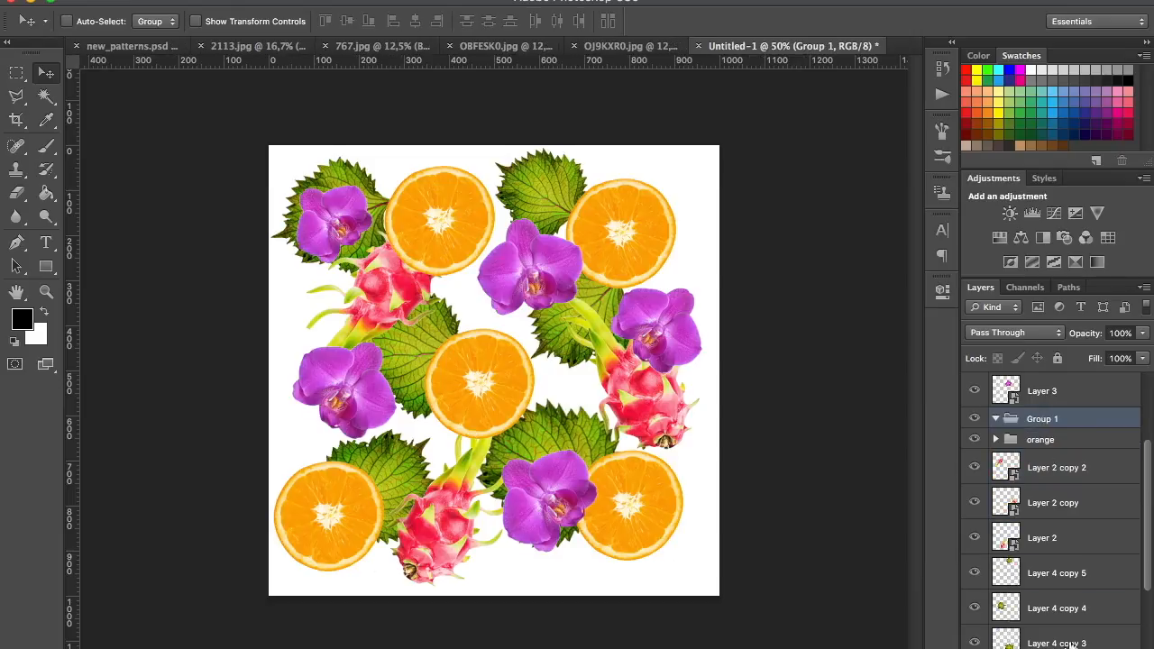
left_click_drag(1151, 466, 1149, 443)
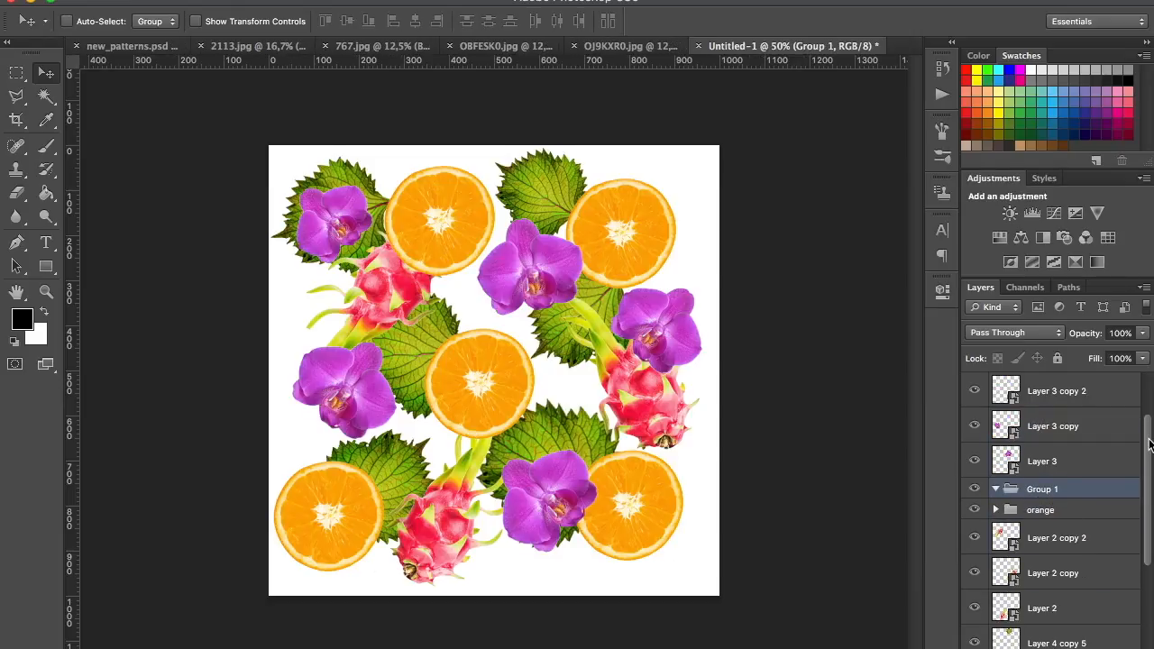
double_click(1041, 489)
type("orchids")
key("Return")
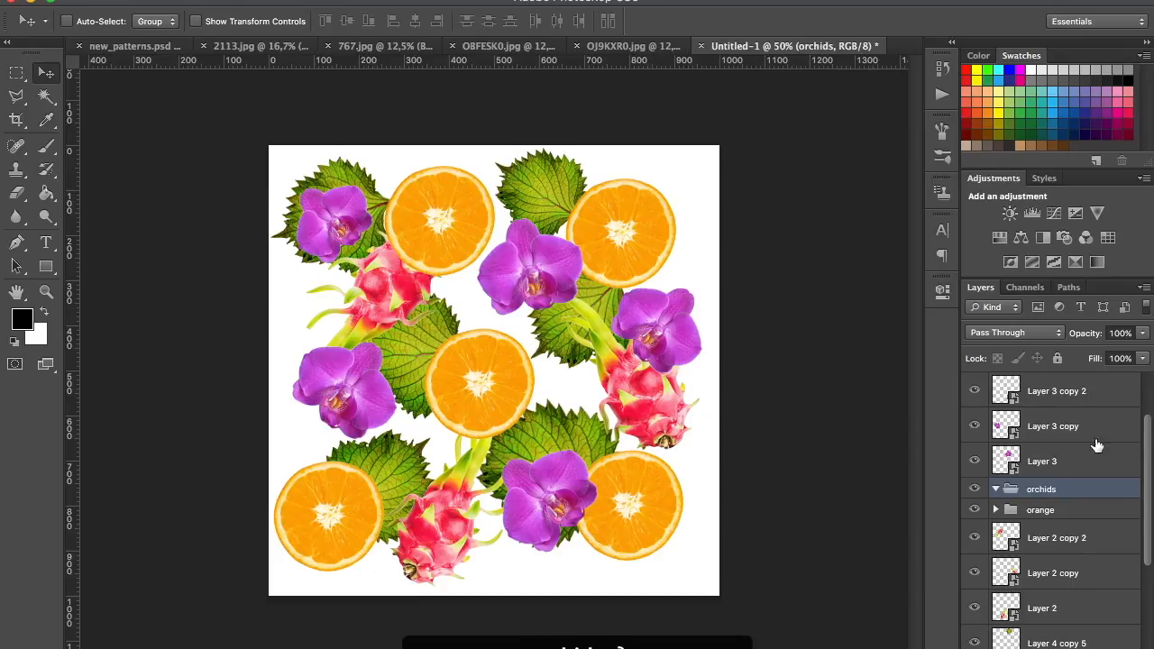
Put Layer 3 and all its copies into the orchids group and collapse the group
left_click(1096, 473)
scroll(1134, 468, "up", 2)
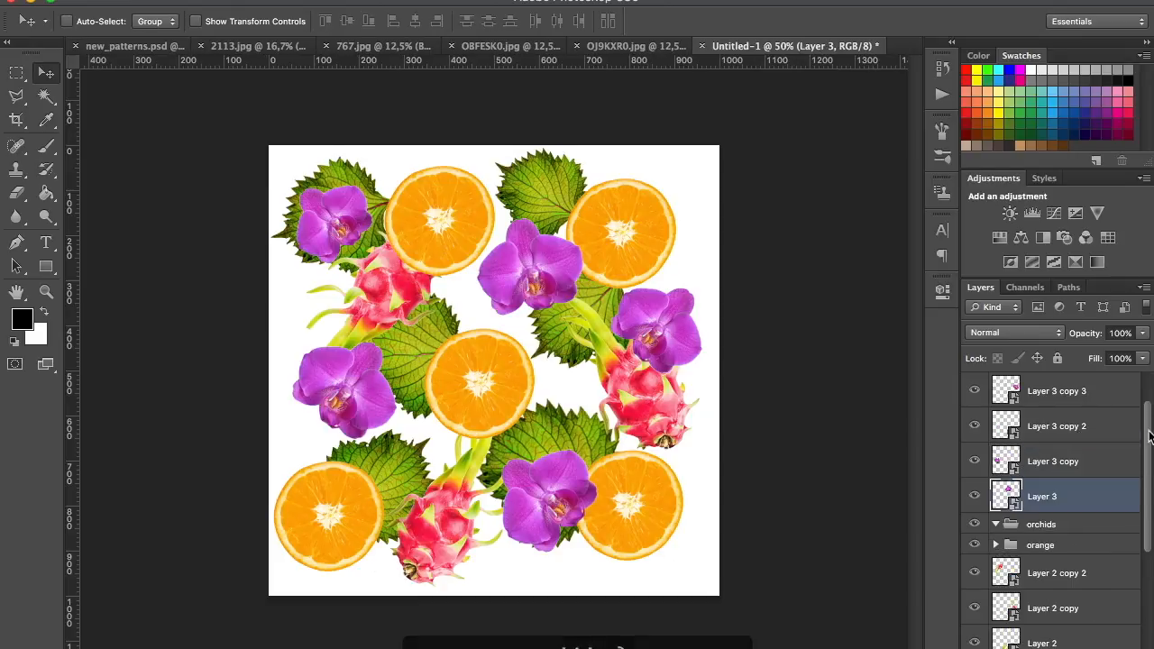
left_click(1104, 397, "shift")
left_click_drag(1035, 558, 1038, 559)
left_click(996, 384)
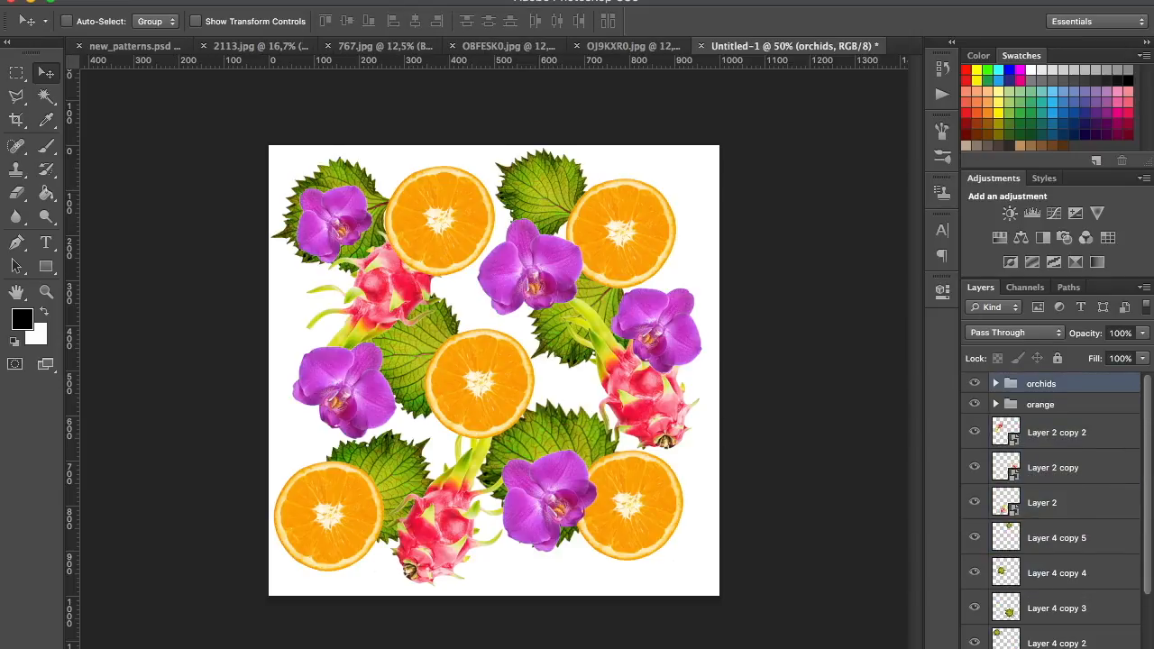
Create a layer group beneath the orange group and name it dragonfruit
left_click(1070, 648)
left_click_drag(1047, 386, 1042, 432)
double_click(1041, 425)
type("drago")
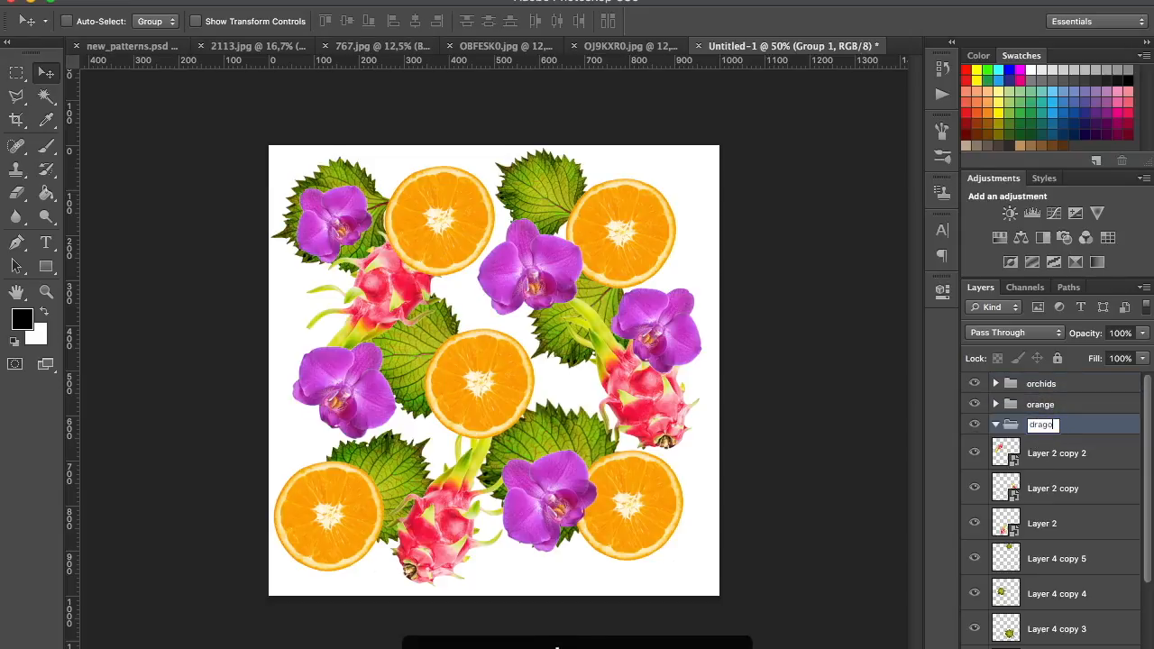
type("nfruit")
key("Return")
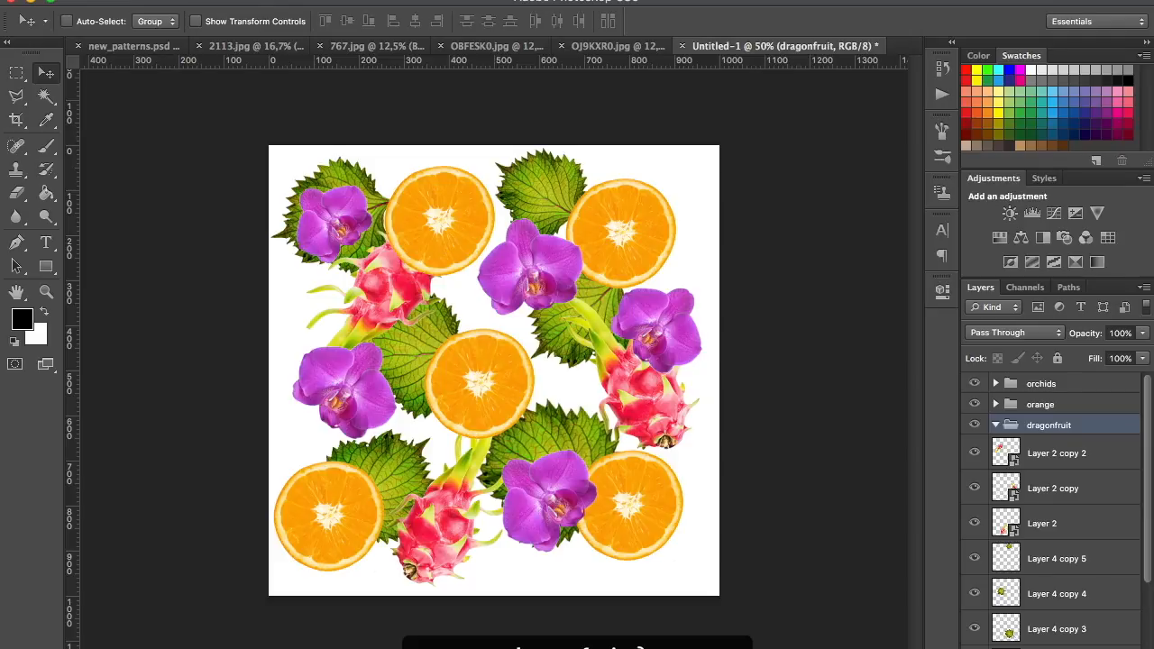
Put Layer 2 and its two copies into the dragonfruit group and collapse the group
left_click(1071, 455)
left_click(1055, 523, "shift")
left_click_drag(1048, 449, 1027, 432)
left_click(996, 424)
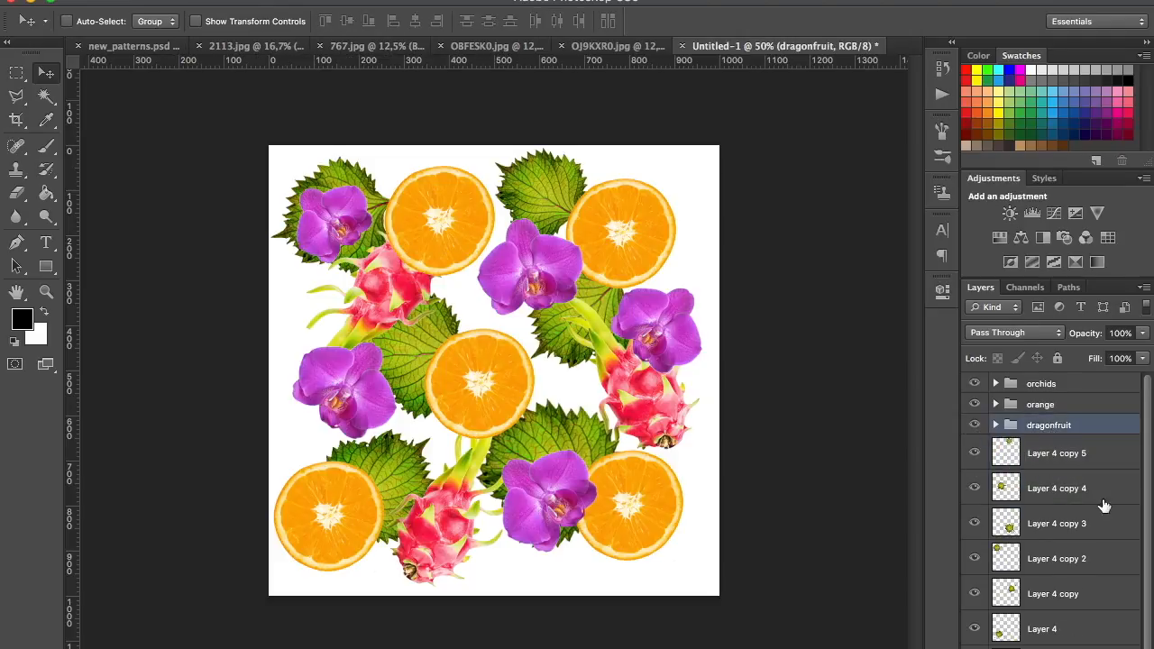
Create a layer group beneath the dragonfruit group and name it leaves
left_click(1075, 647)
left_click_drag(1028, 429, 1034, 459)
double_click(1039, 446)
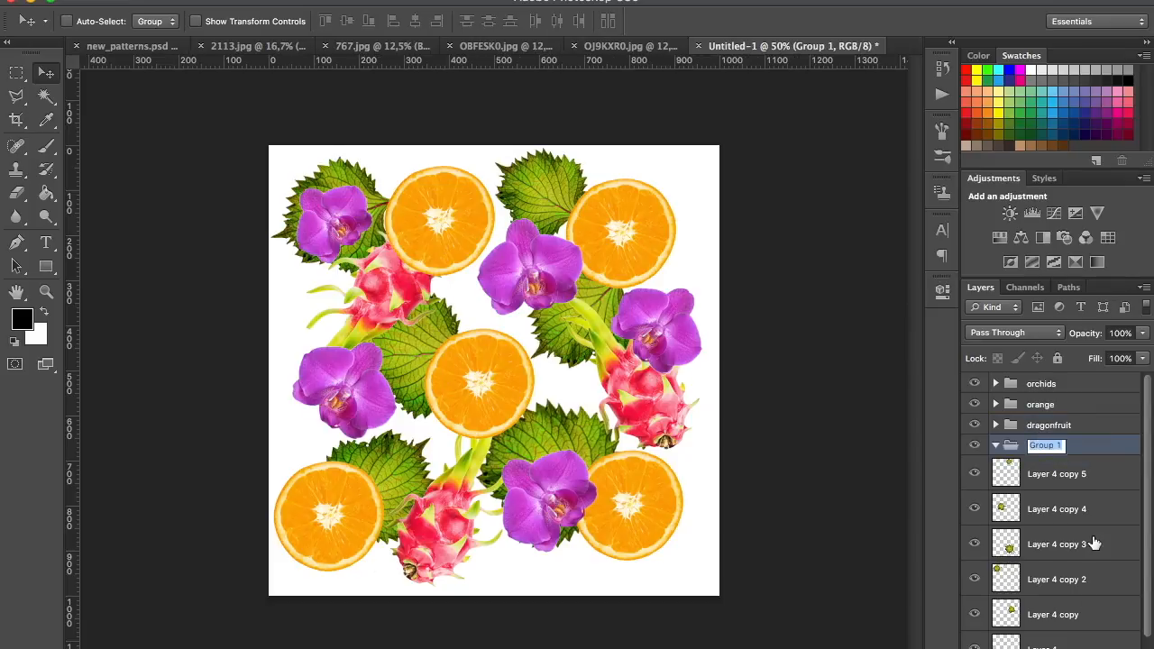
type("leaves")
key("Return")
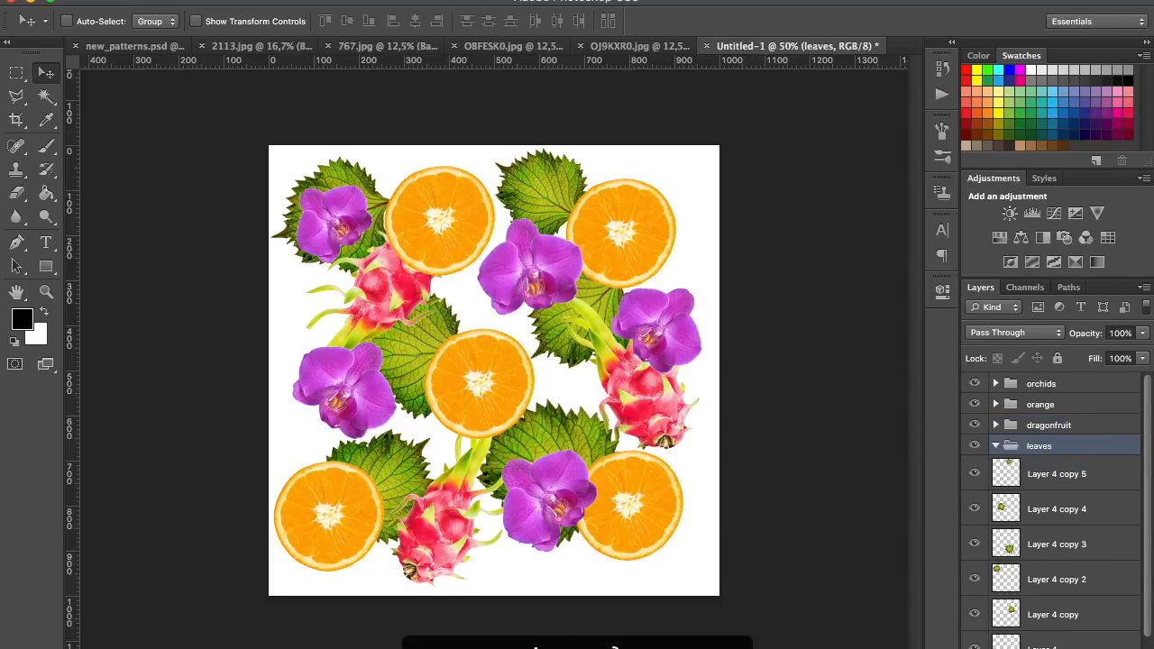
Put Layer 4 and all its copies into the leaves group and collapse the group
left_click(1101, 480)
left_click(1078, 646, "shift")
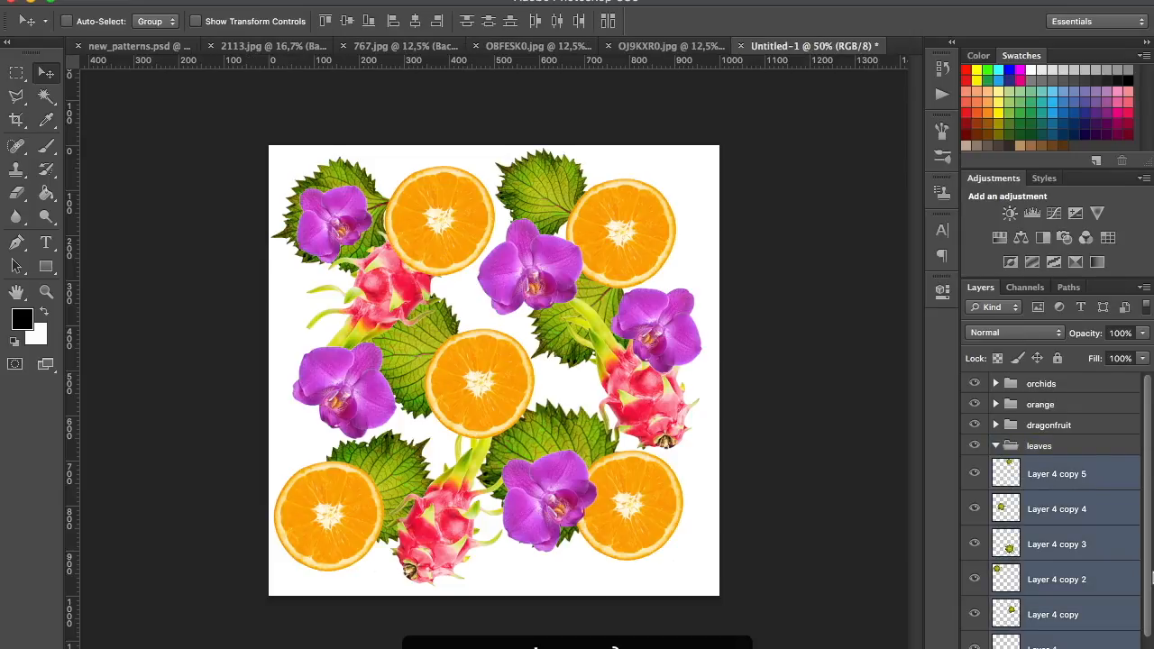
scroll(1055, 504, "down", 1)
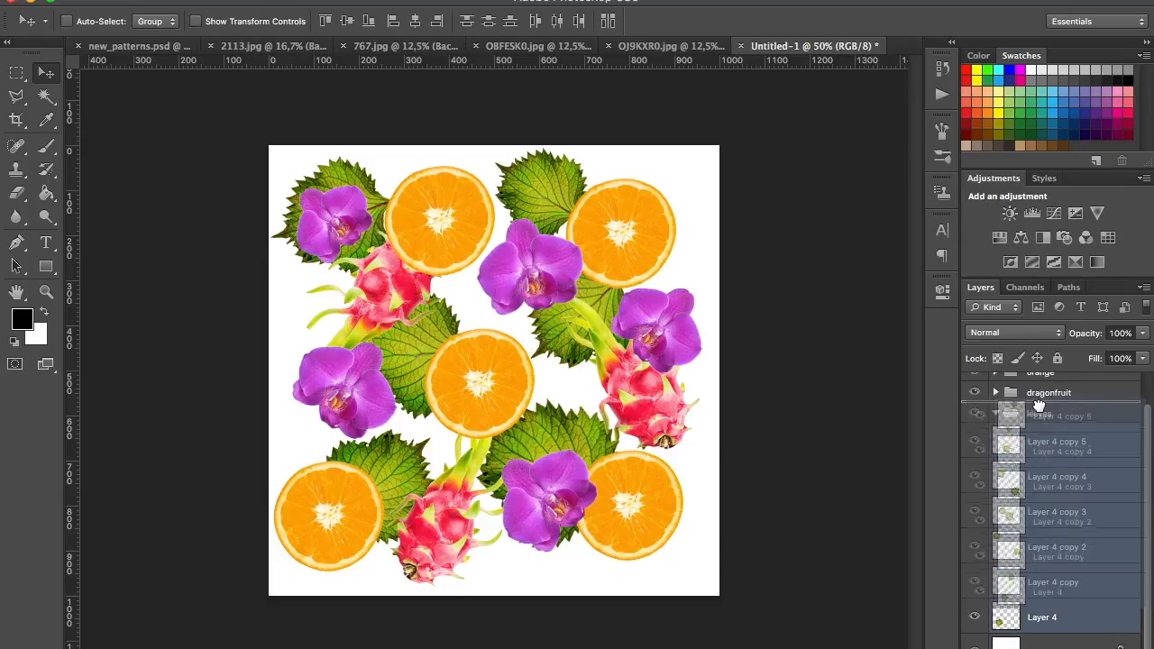
left_click(995, 413)
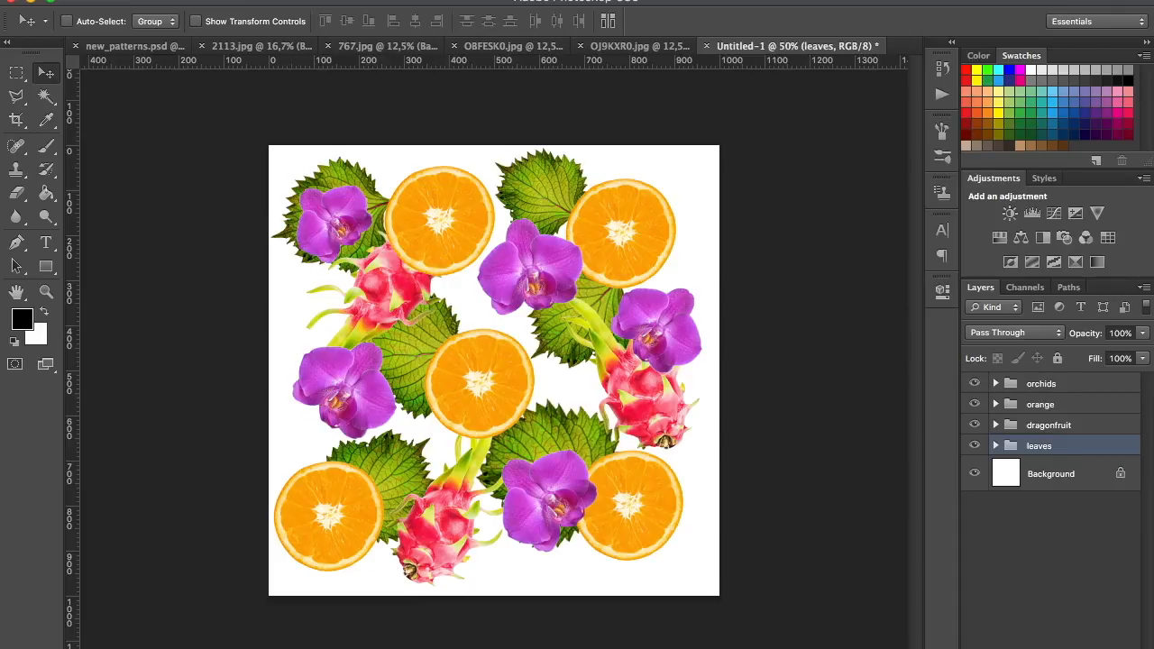
Create a new group beneath the leaves group and move a duplicate of Layer 4 copy 5 into it
left_click(1072, 647)
left_click_drag(1038, 464, 1037, 474)
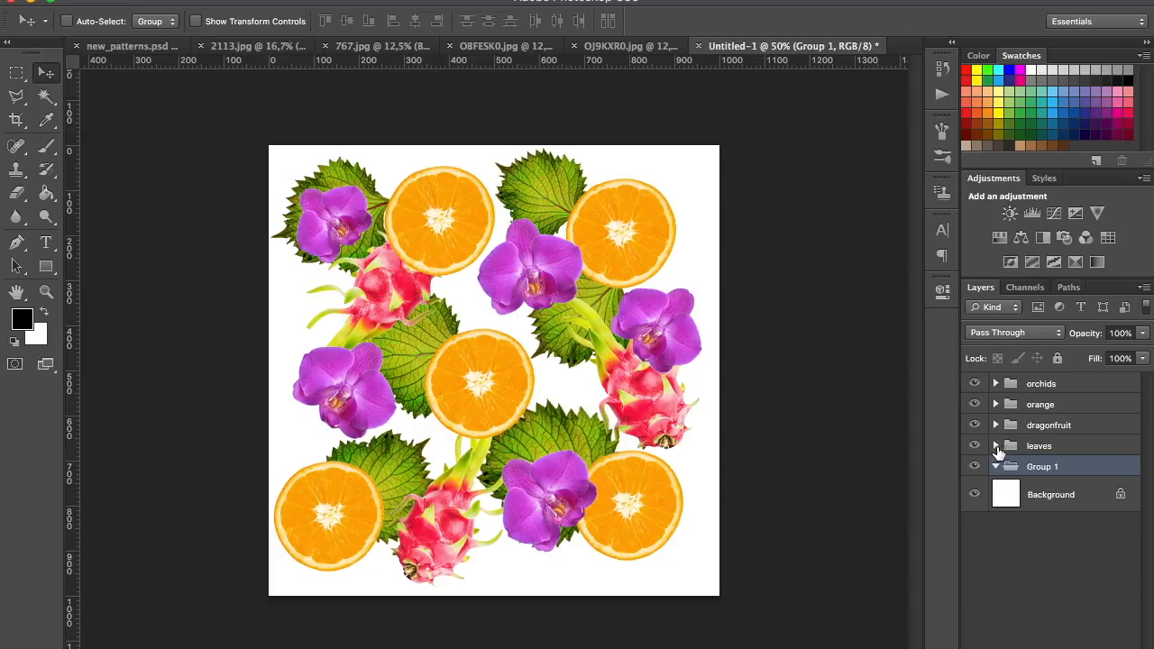
left_click(995, 445)
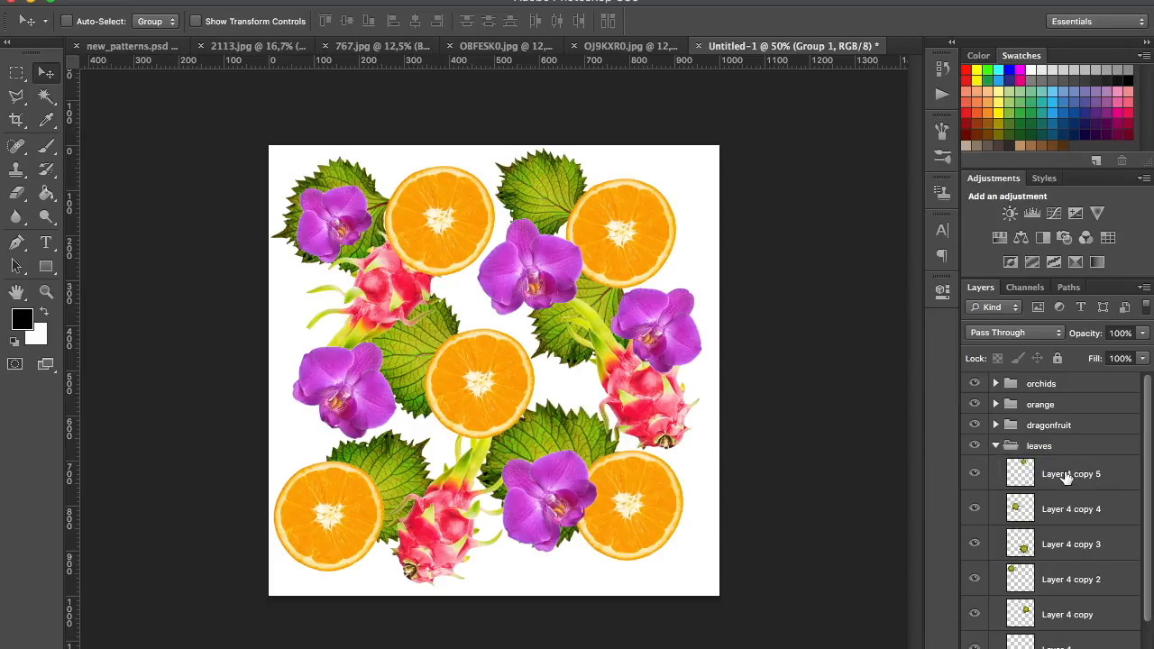
left_click(1126, 486)
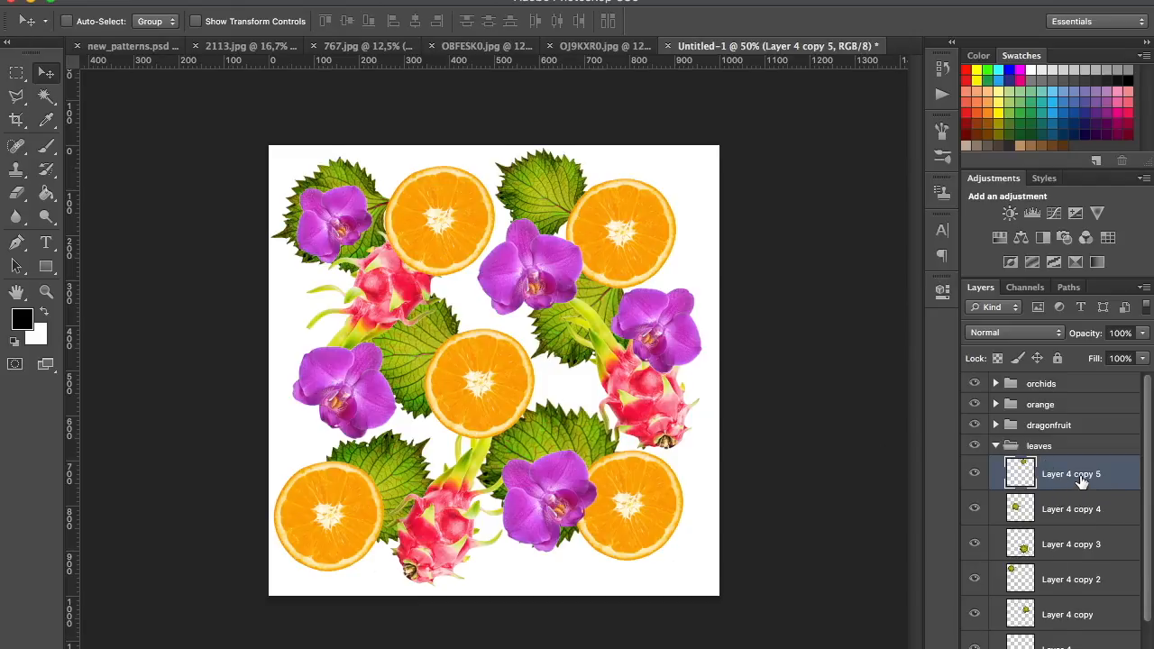
key("super+j")
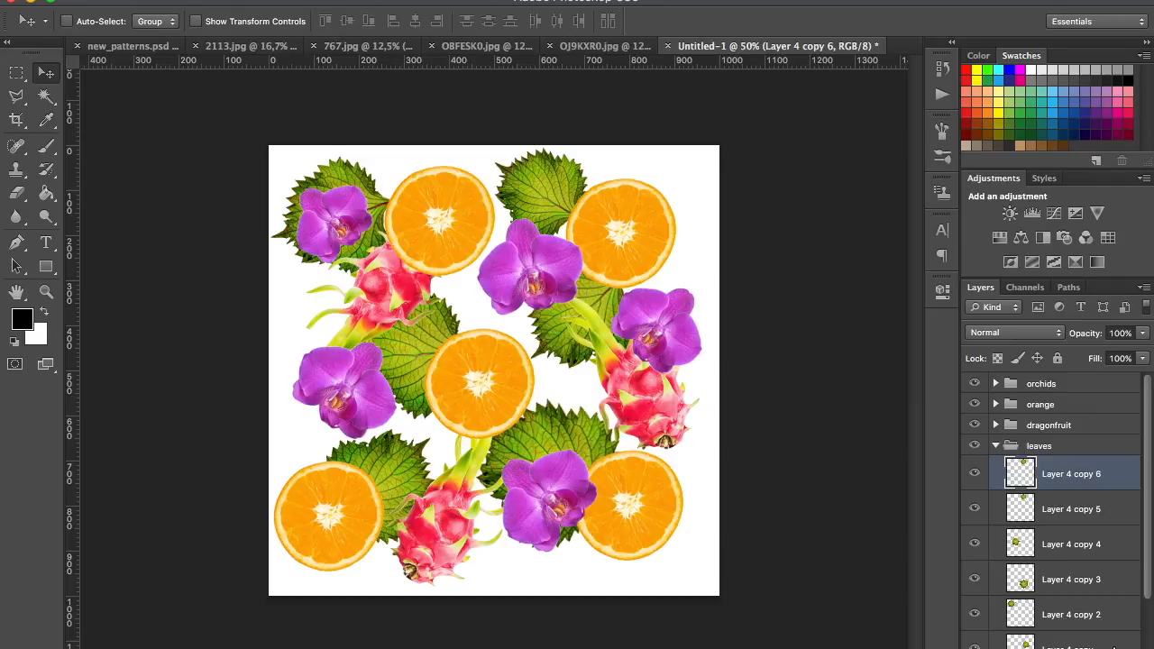
left_click_drag(1070, 473, 1054, 497)
left_click(996, 480)
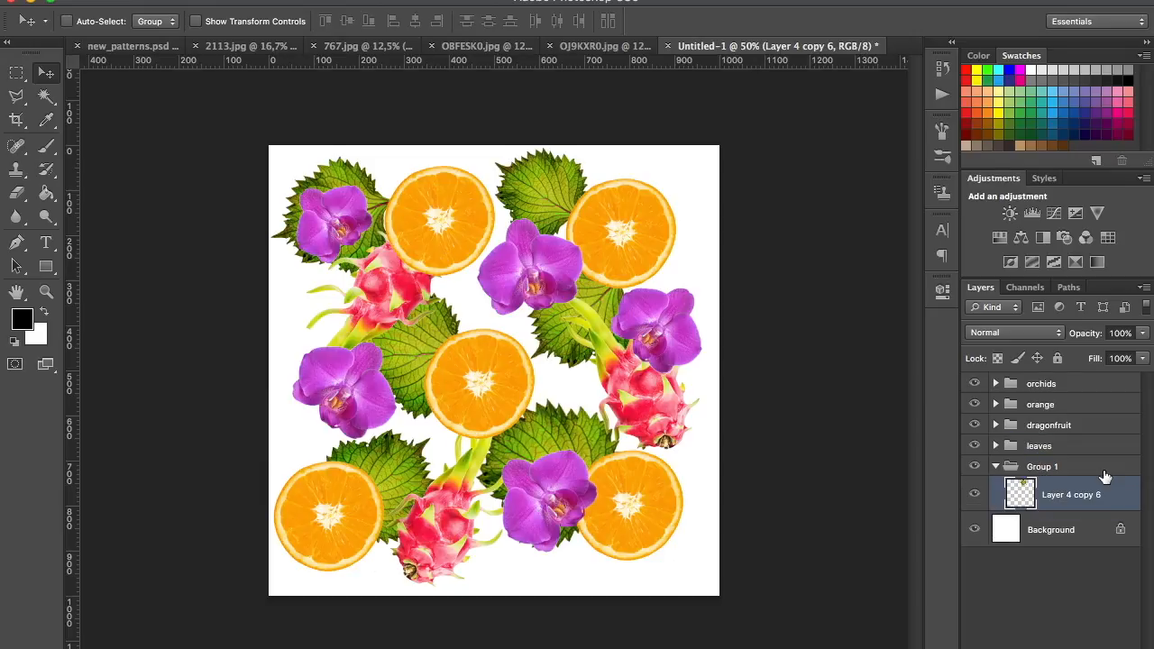
Duplicate Layer 2 copy 2 from the dragonfruit group and move the copy into Group 1 beneath the leaf copy
left_click(995, 426)
left_click(1043, 450)
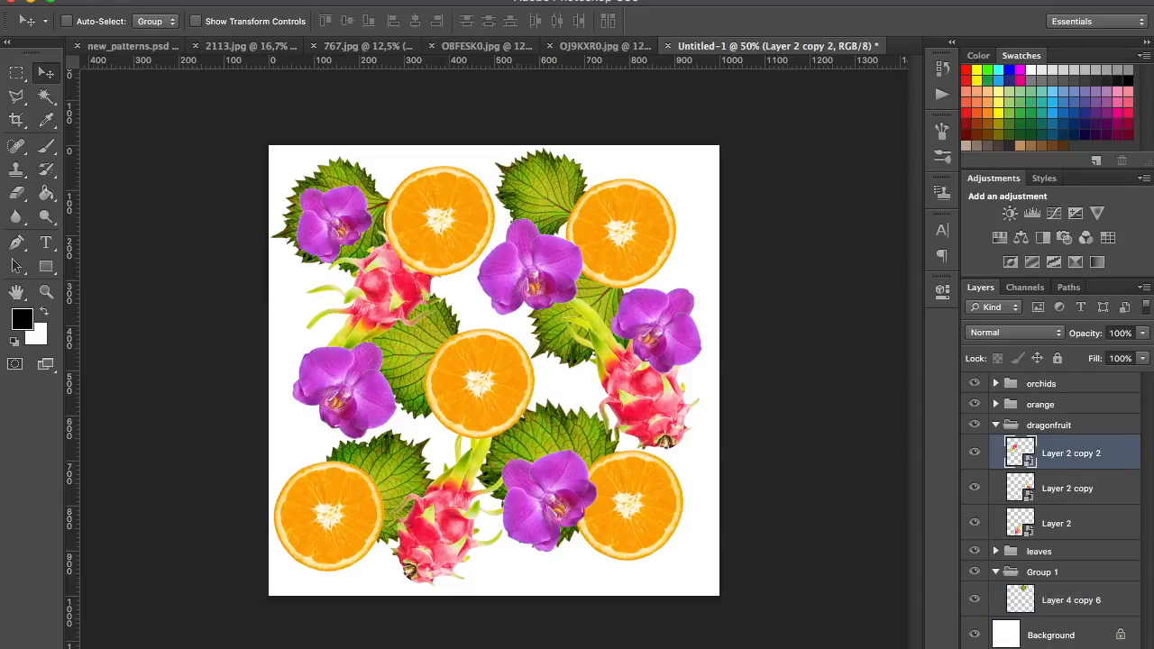
key("ctrl+j")
left_click_drag(1055, 455, 1036, 506)
left_click(995, 460)
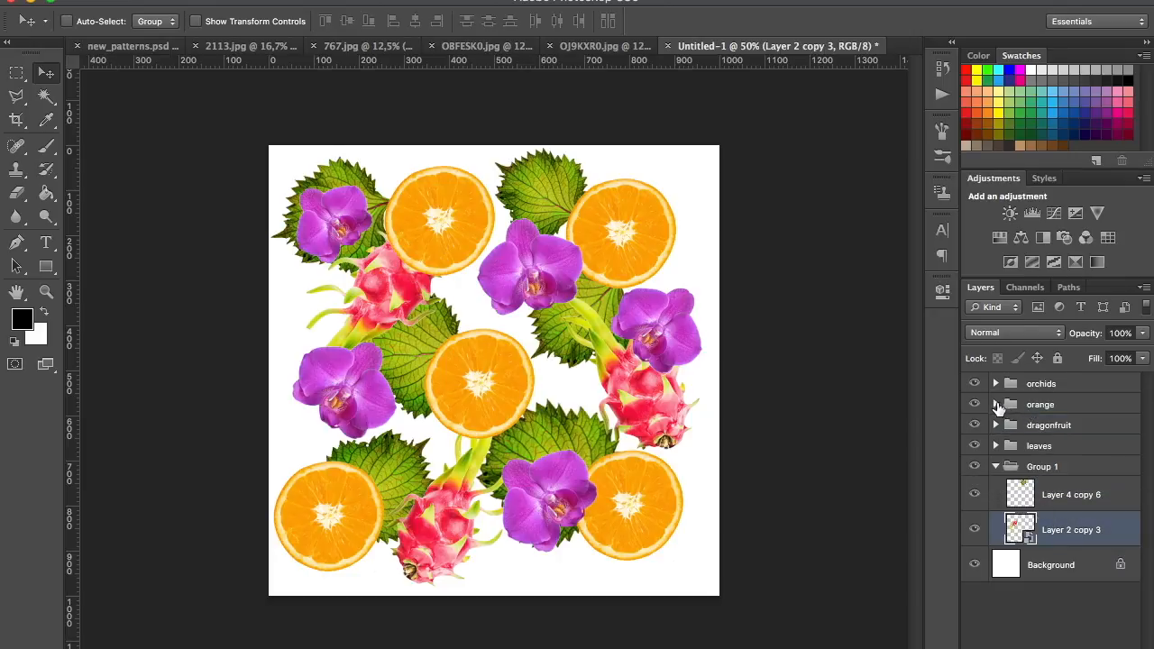
Duplicate Layer 1 copy 4 from the orange group and move the copy into Group 1 beneath Layer 2 copy 3
left_click(995, 404)
left_click(1055, 432)
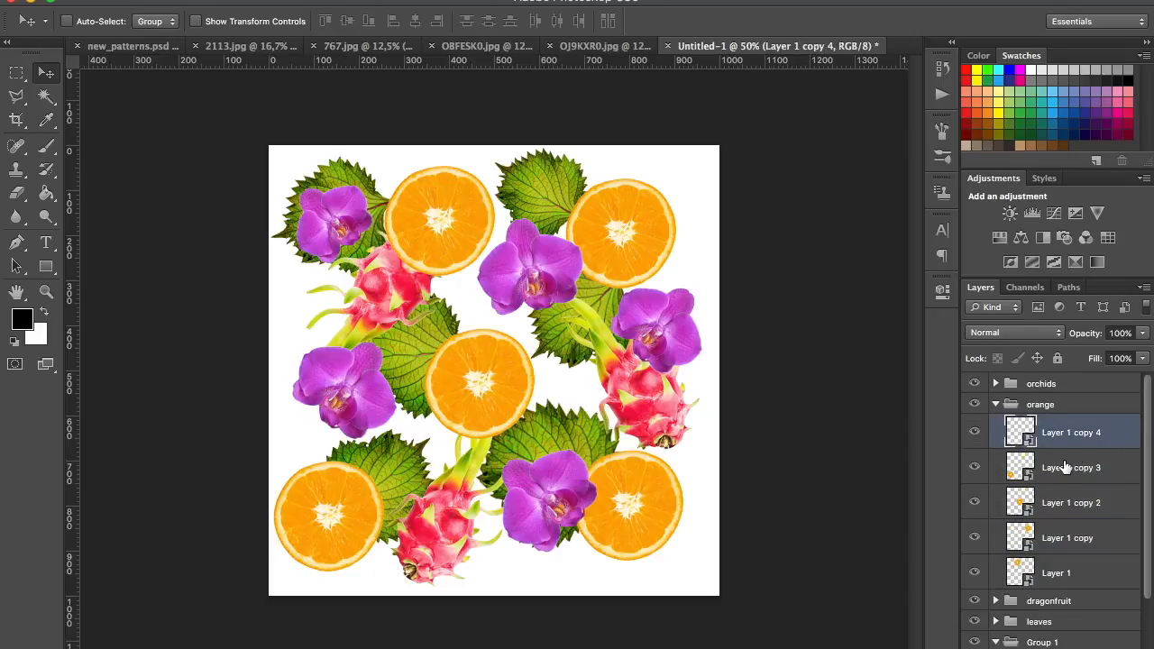
left_click_drag(1063, 446, 1072, 648)
left_click_drag(1017, 511, 1046, 382)
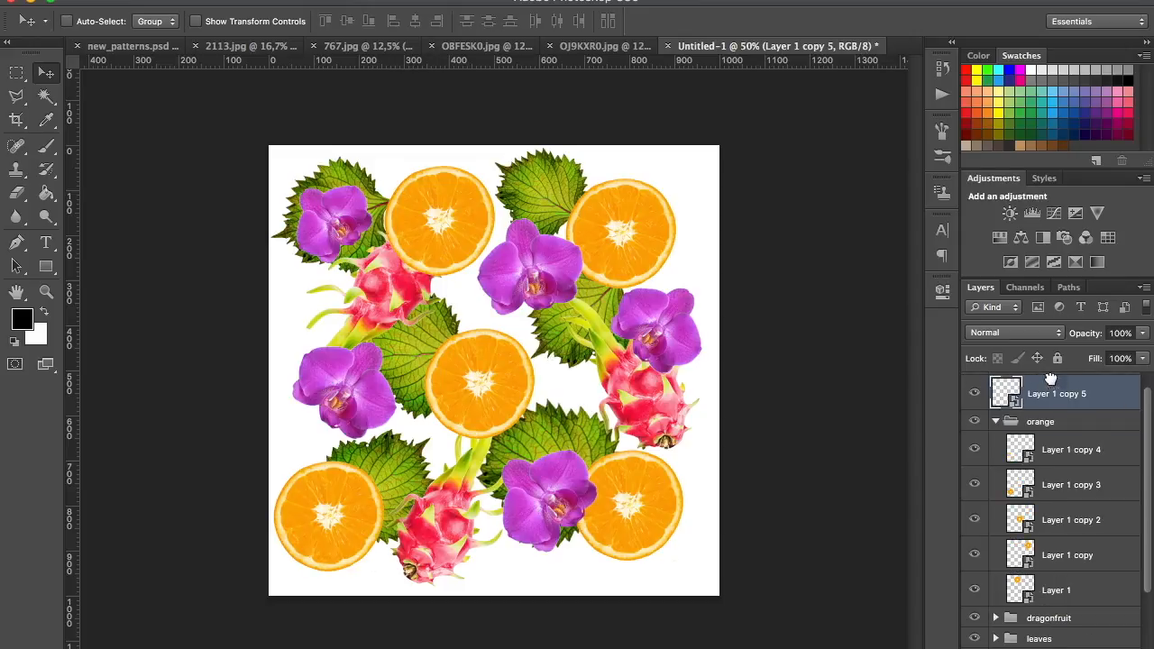
left_click(996, 421)
left_click_drag(1001, 412, 1046, 501)
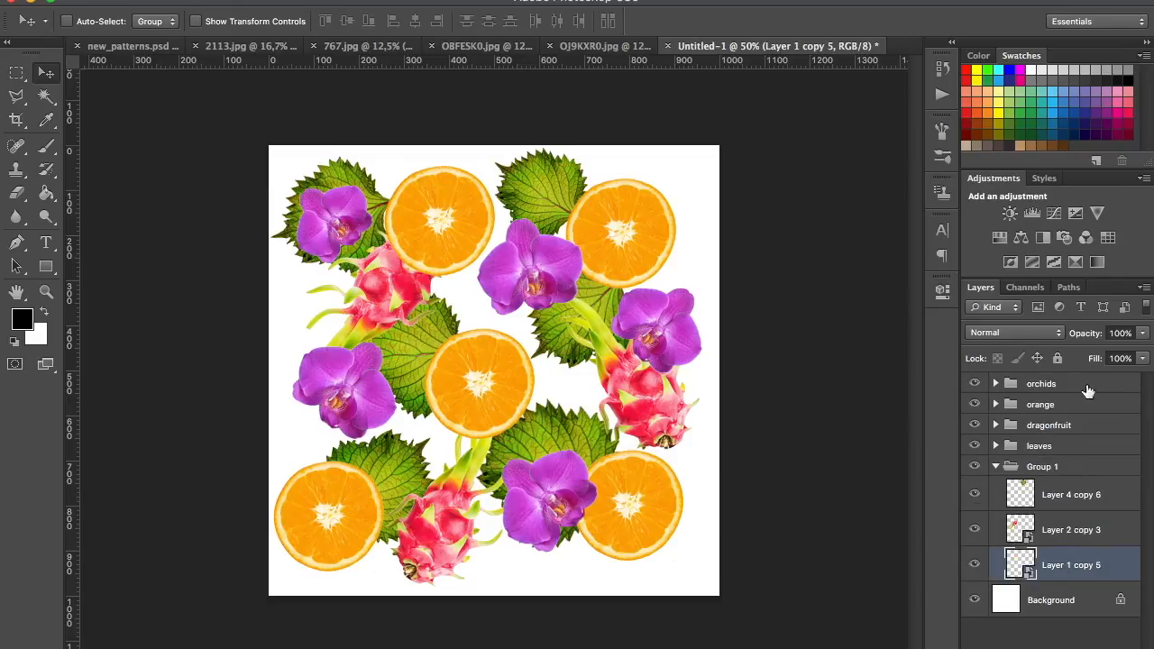
Duplicate Layer 3 copy 4 from the orchids group, move the copy to the end of Group 1, and collapse both groups
left_click(995, 384)
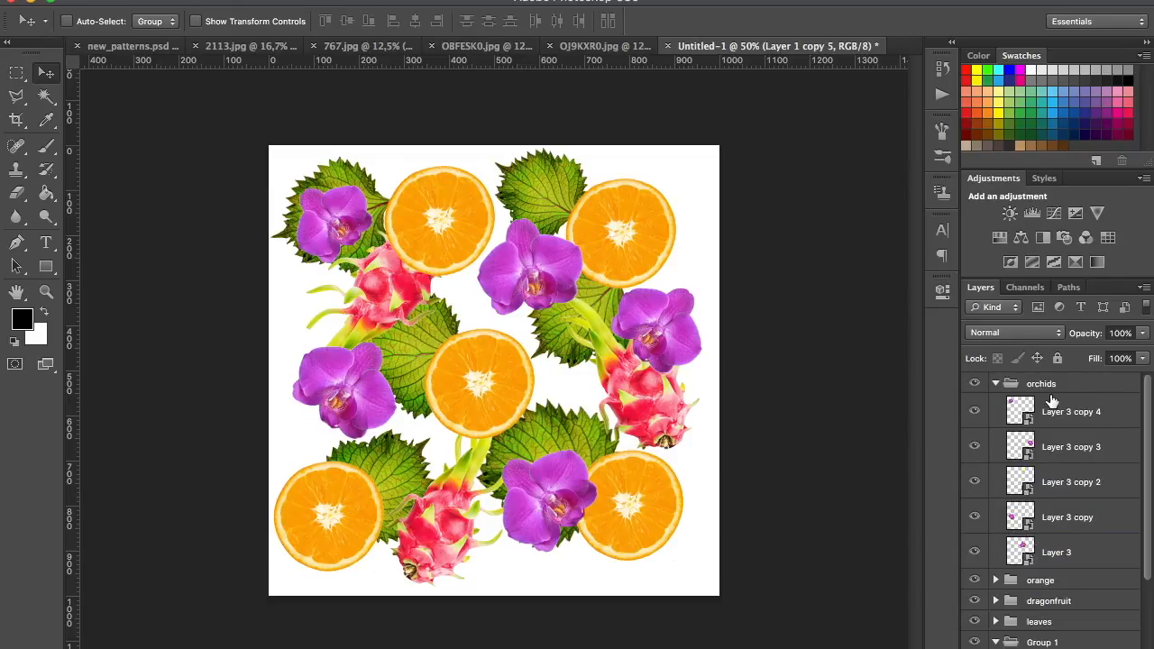
left_click(1055, 411)
scroll(1050, 505, "down", 1)
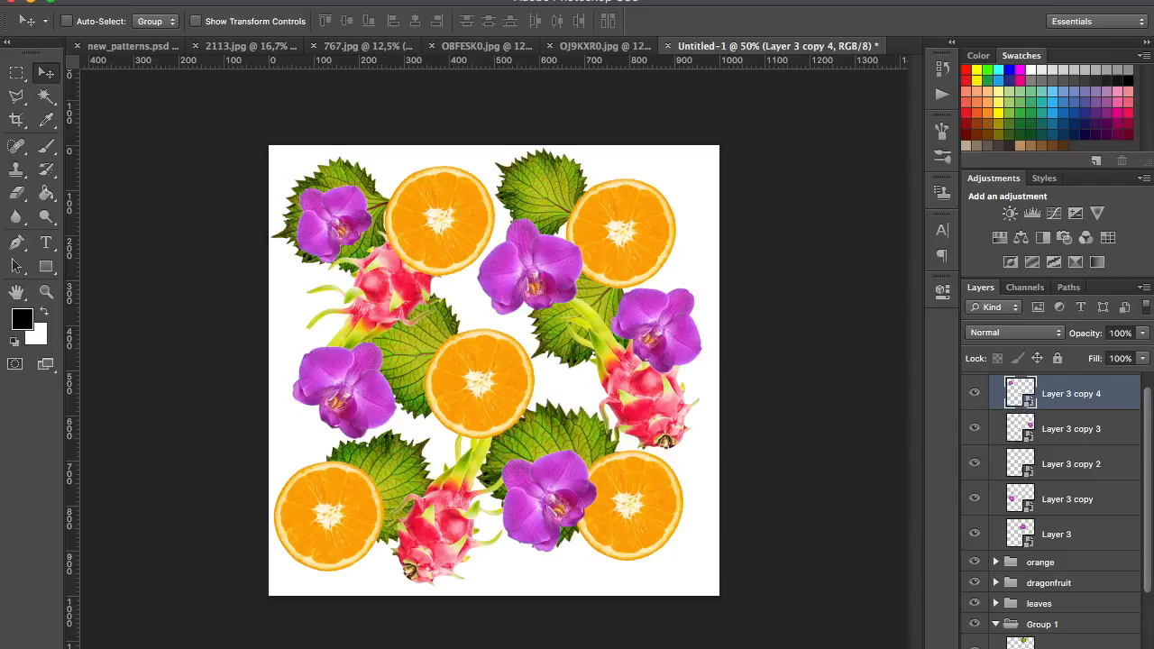
key("super+j")
left_click_drag(1101, 402, 1064, 648)
left_click_drag(1147, 561, 1150, 335)
left_click(996, 384)
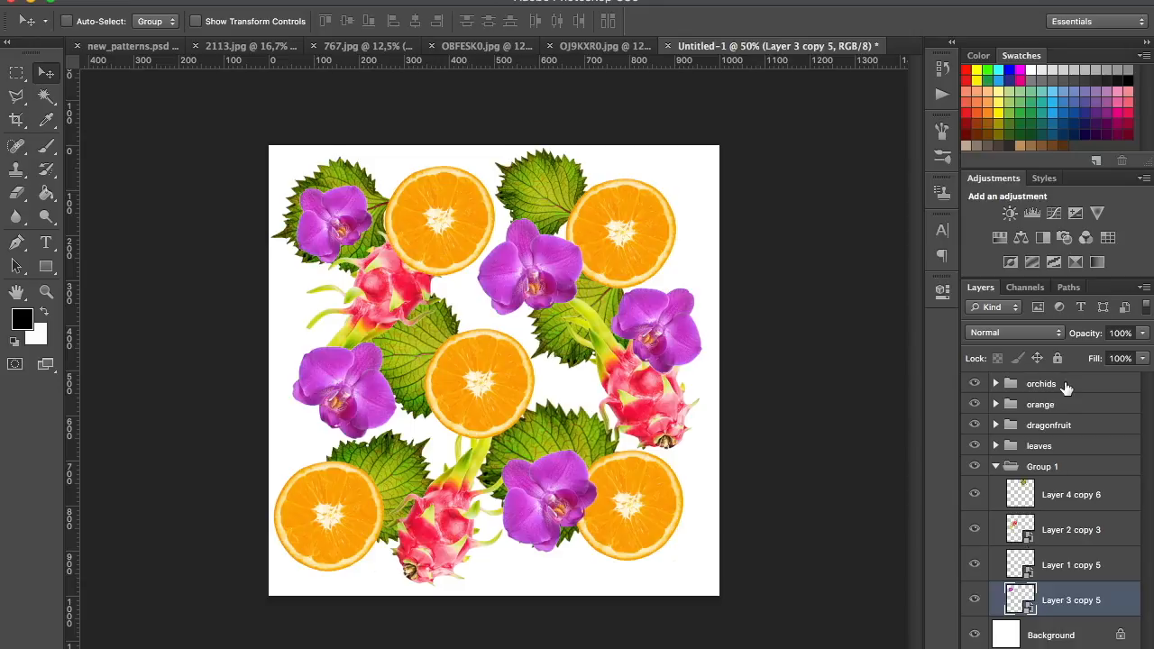
left_click(995, 466)
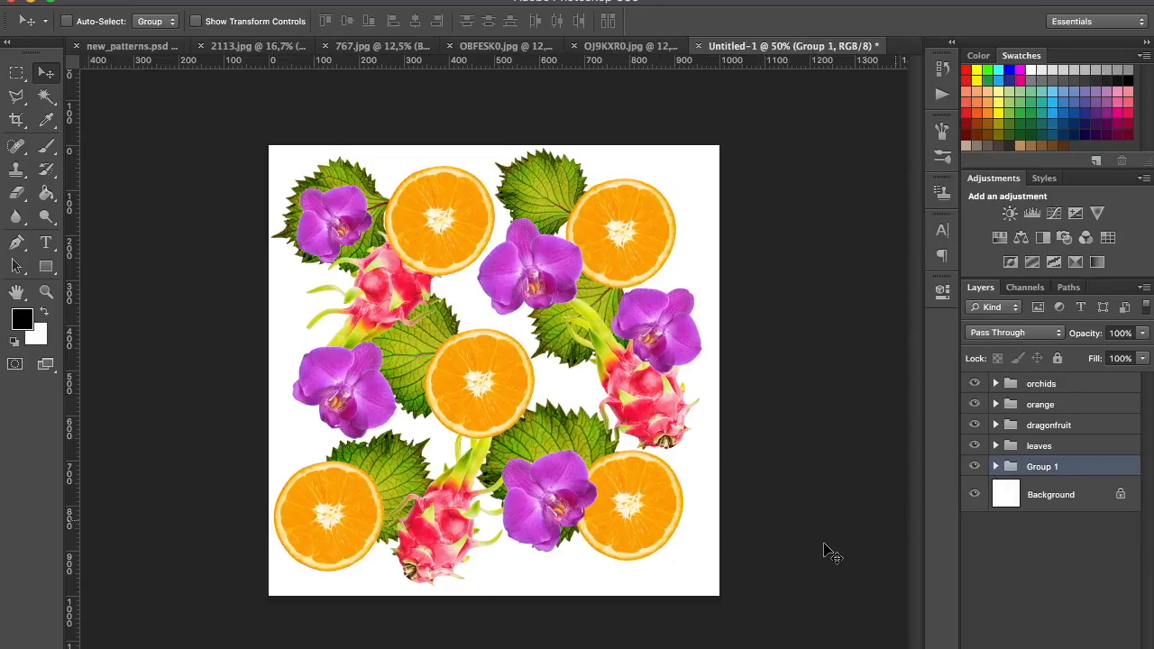